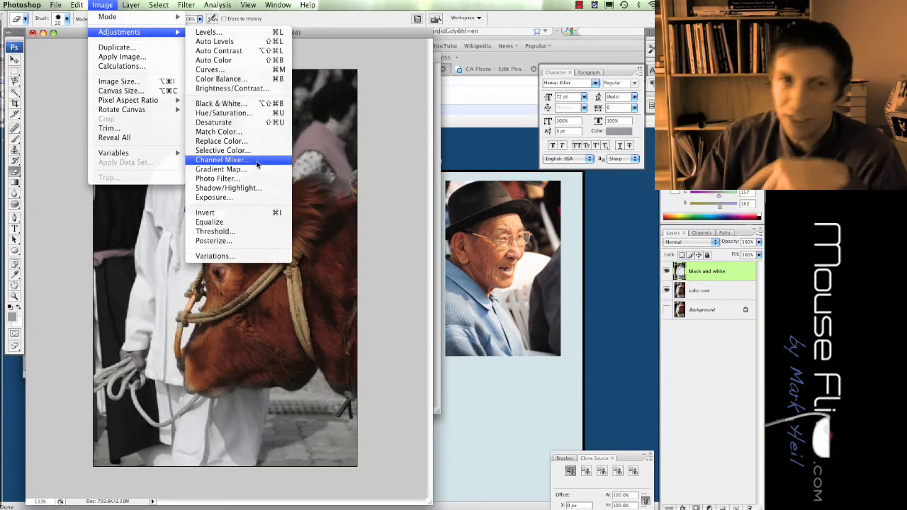
# Try a red-channel boost in the Channel Mixer on the cow photo, cancel it, and check the lesson outline.
pyautogui.click(256, 164)
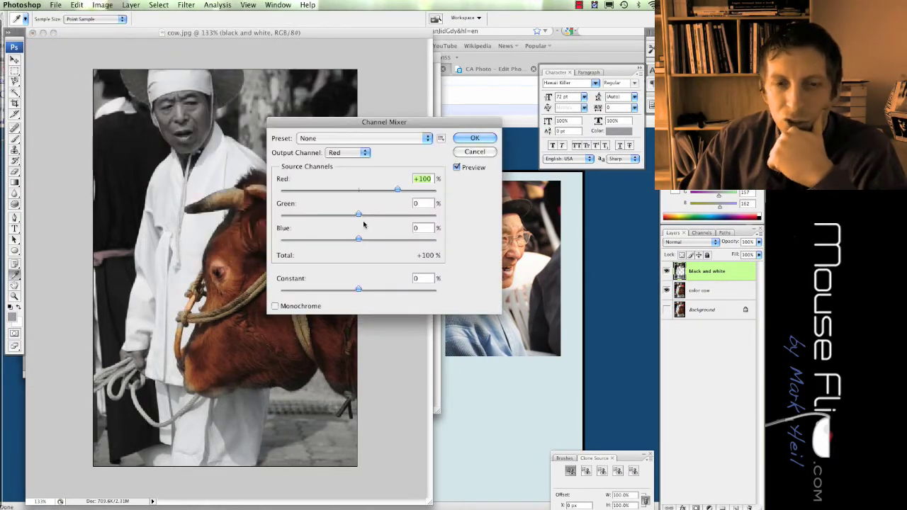
pyautogui.moveTo(397, 190)
pyautogui.mouseDown()
pyautogui.moveTo(419, 190)
pyautogui.moveTo(330, 190)
pyautogui.moveTo(381, 192)
pyautogui.mouseUp()
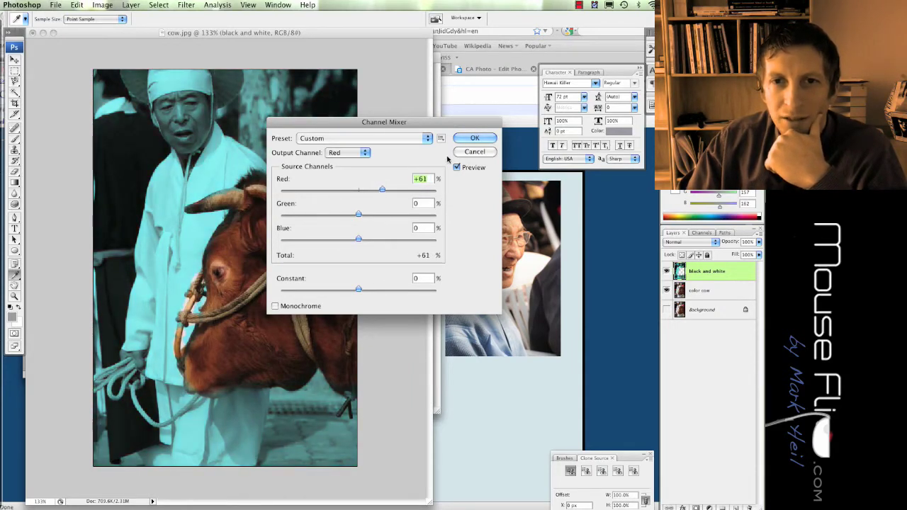
pyautogui.click(473, 151)
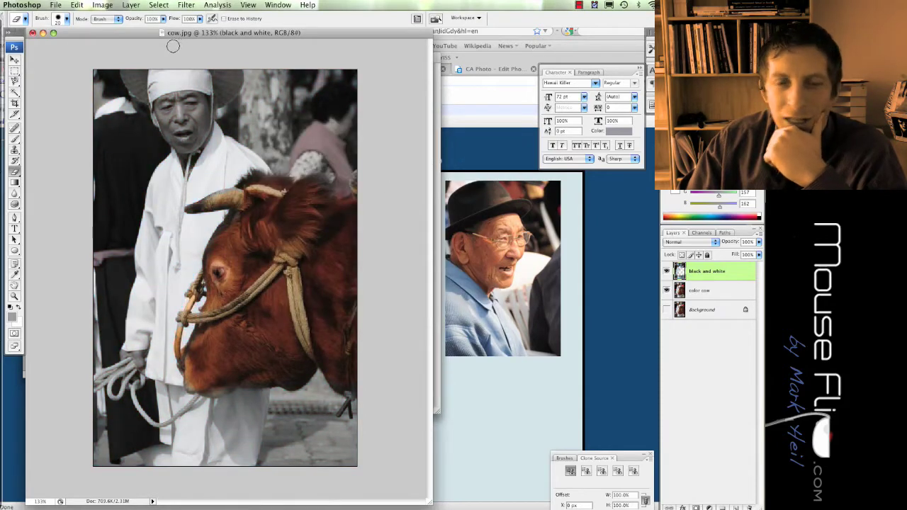
pyautogui.click(470, 385)
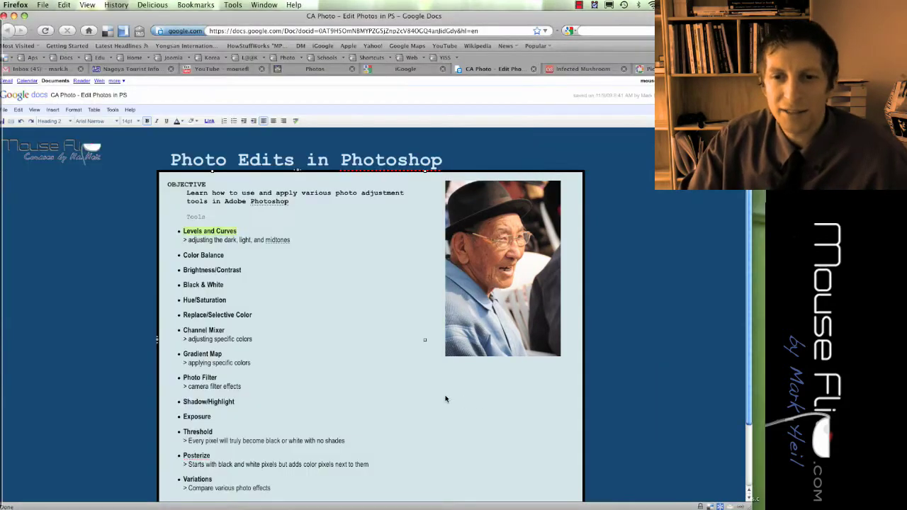
pyautogui.press('super+Tab')
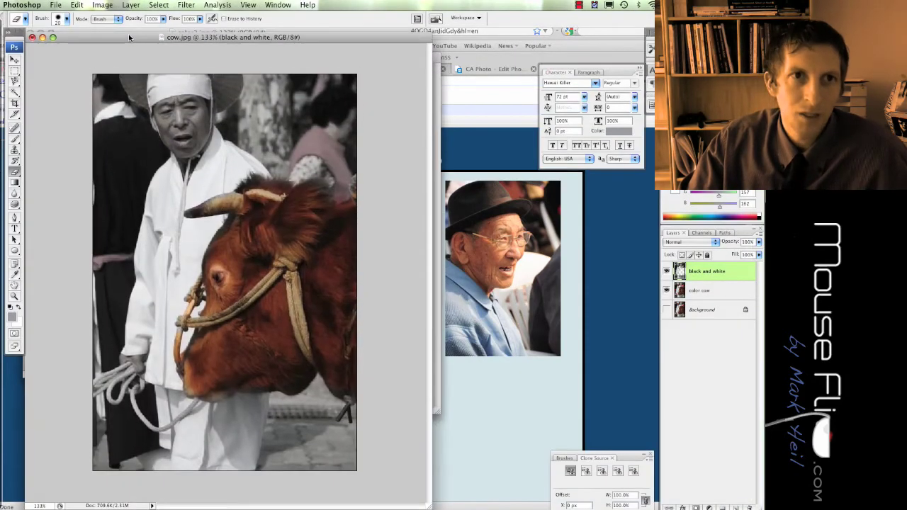
# Cancel Curves on the cow photo and minimize the eat.jpg and color2.jpg windows.
pyautogui.press('super+m')
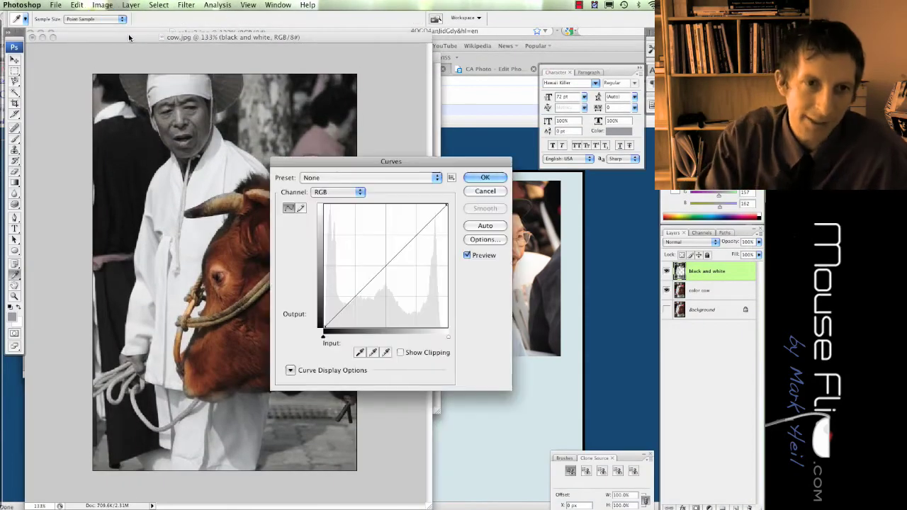
pyautogui.click(484, 192)
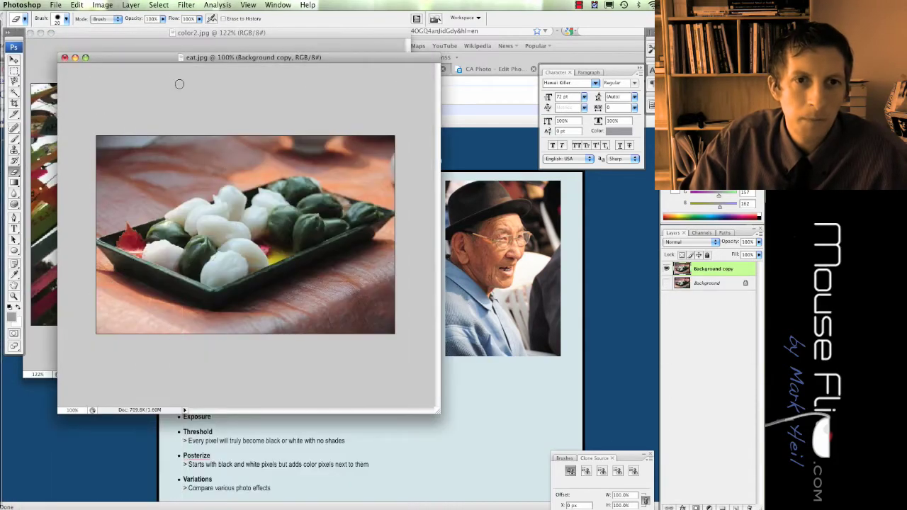
pyautogui.click(75, 58)
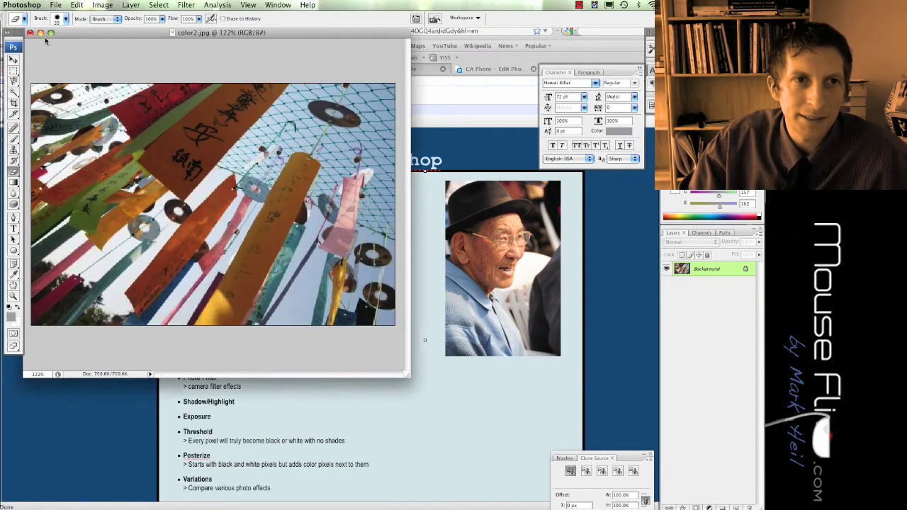
pyautogui.click(40, 32)
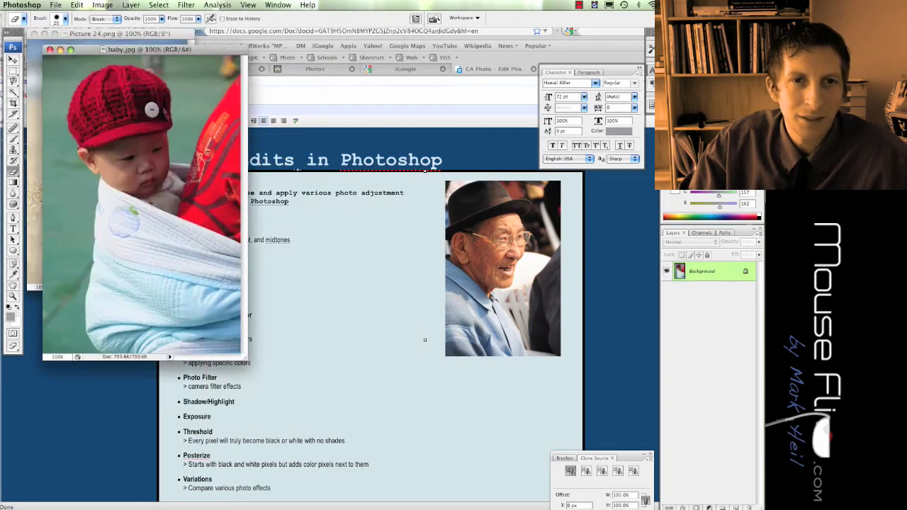
# Move and enlarge the baby.jpg window and set its zoom to 122%.
pyautogui.moveTo(145, 51); pyautogui.dragTo(131, 46)
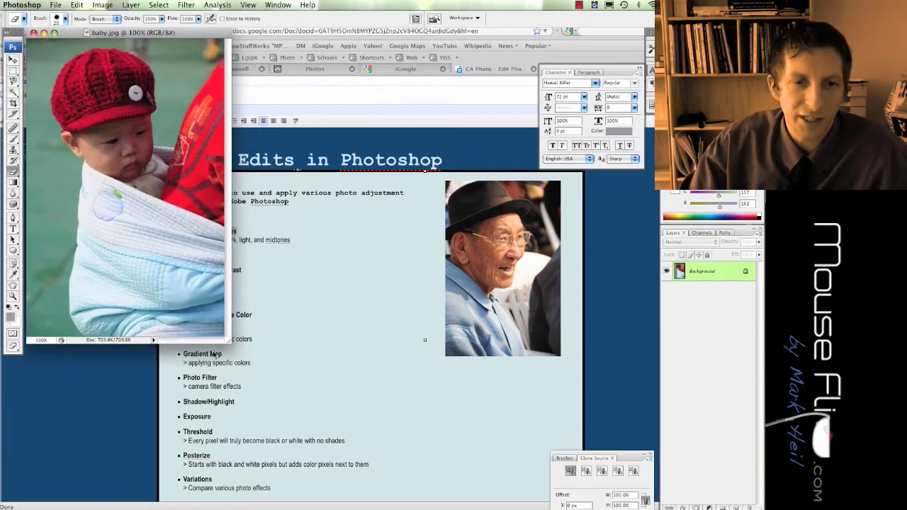
pyautogui.press('super+alt+0')
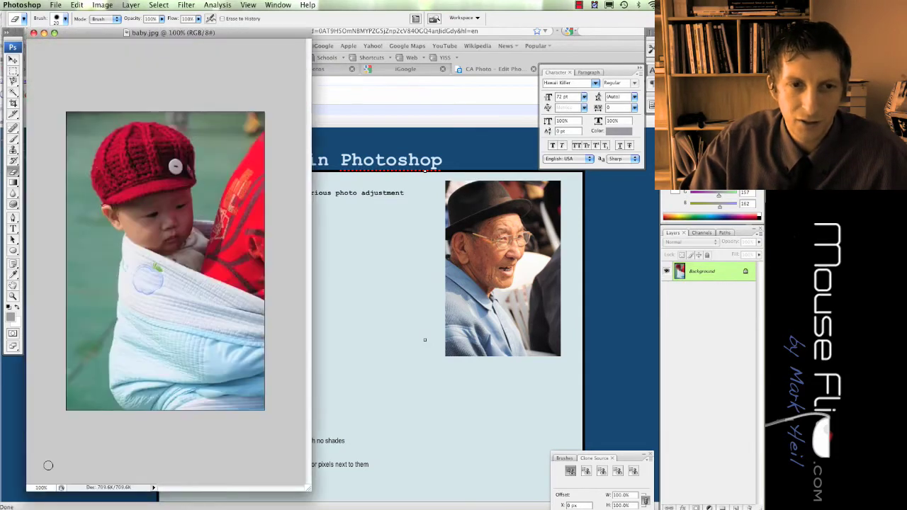
pyautogui.write('1')
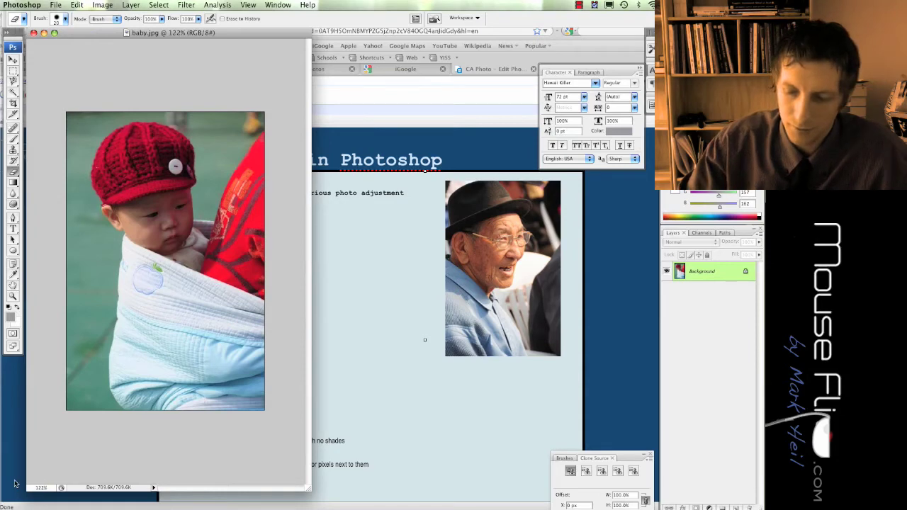
pyautogui.write('22')
pyautogui.press('Return')
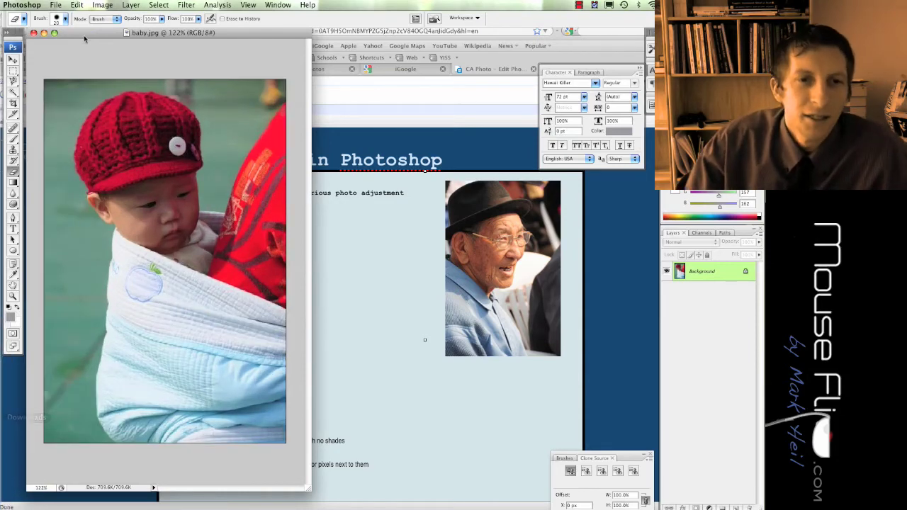
pyautogui.click(112, 7)
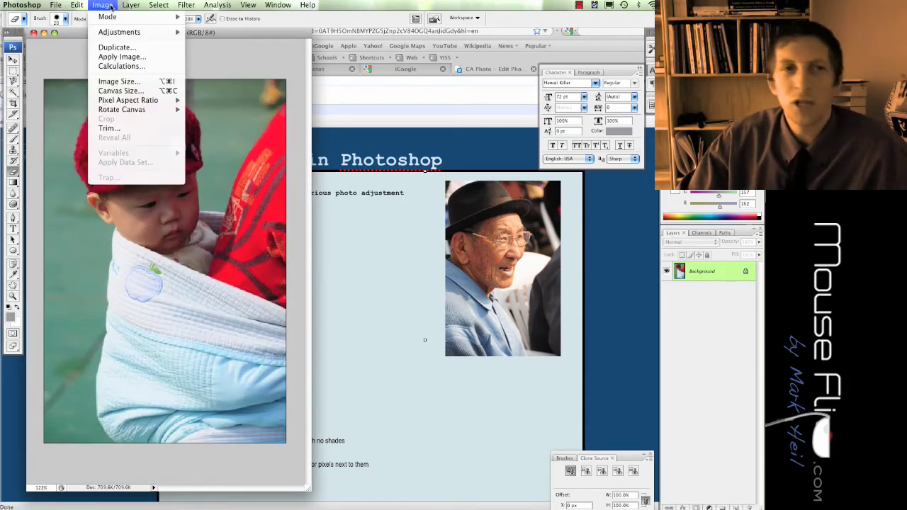
pyautogui.moveTo(117, 32)
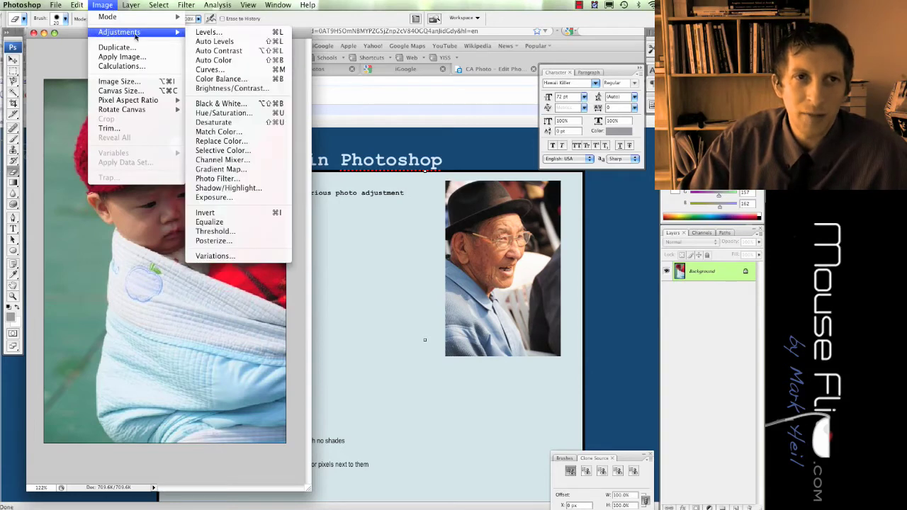
pyautogui.click(252, 161)
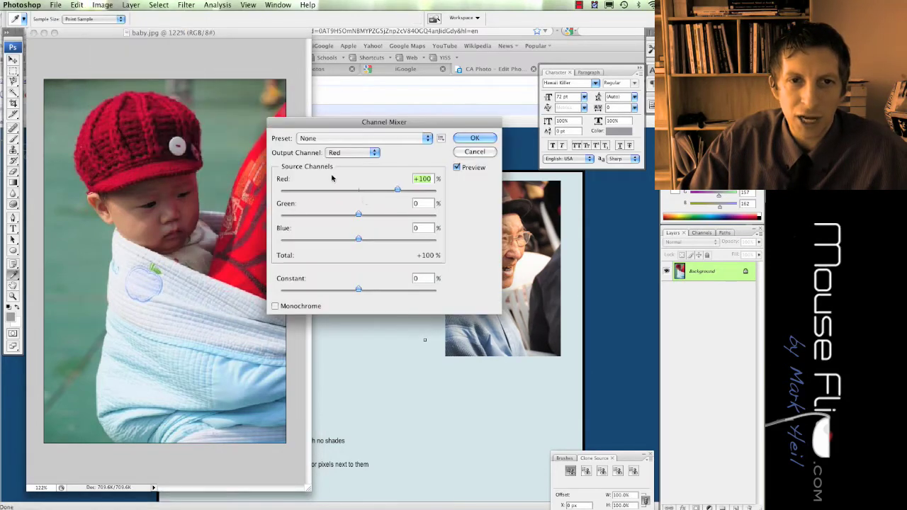
pyautogui.moveTo(399, 192)
pyautogui.mouseDown()
pyautogui.moveTo(434, 192)
pyautogui.moveTo(377, 197)
pyautogui.moveTo(399, 193)
pyautogui.mouseUp()
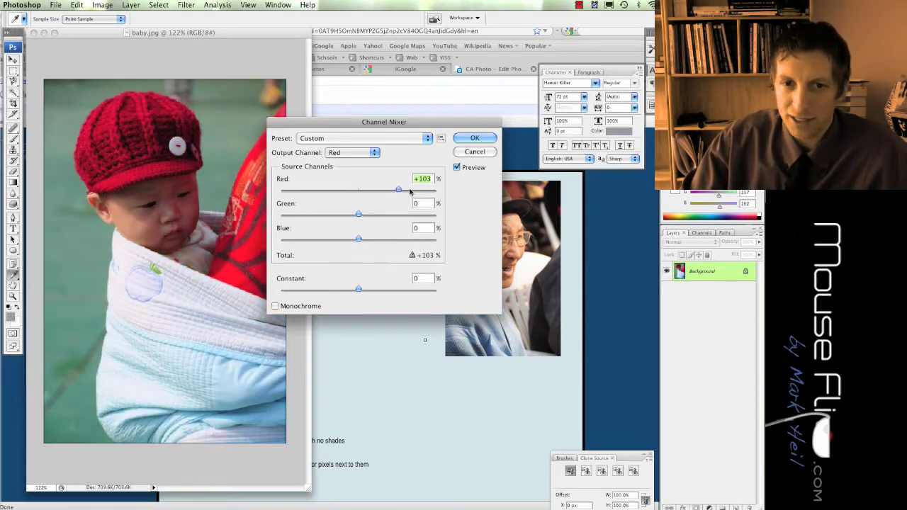
pyautogui.click(472, 152)
# Preview a Gradient Map on the baby photo and move its dialog off the image.
pyautogui.click(92, 6)
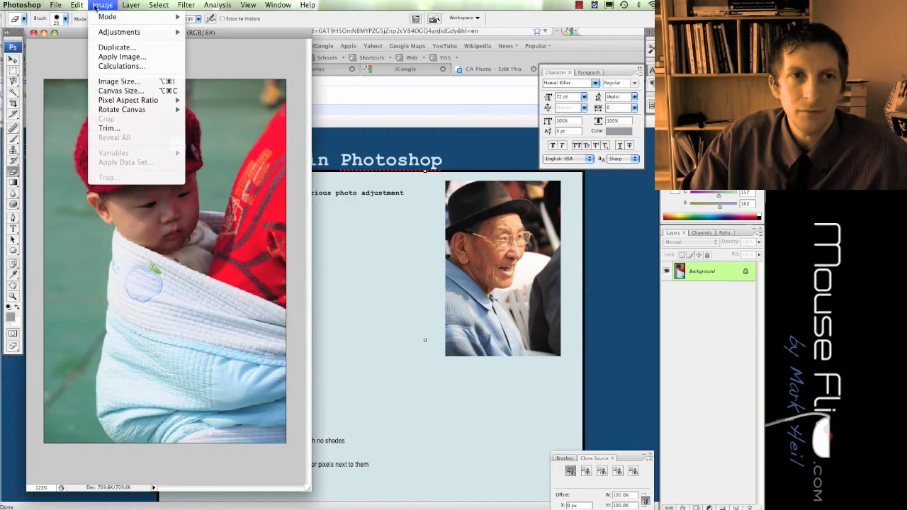
pyautogui.moveTo(98, 33)
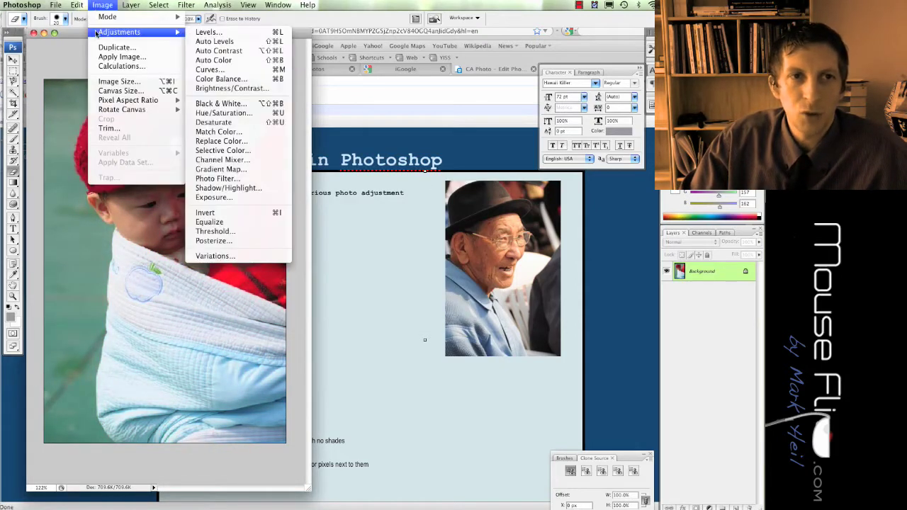
pyautogui.click(265, 170)
pyautogui.moveTo(360, 155); pyautogui.dragTo(344, 75)
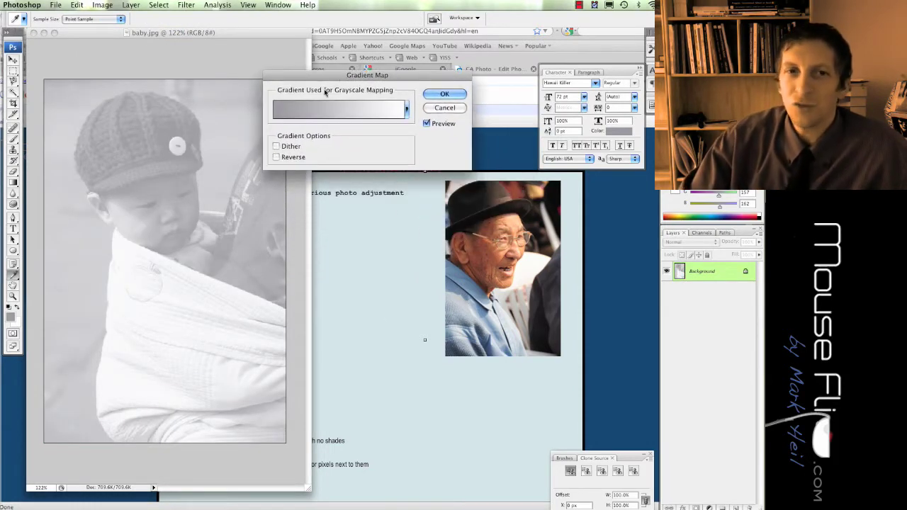
# Open the Gradient Editor on the Foreground to Background gradient and drag it aside to reveal the photo.
pyautogui.click(296, 118)
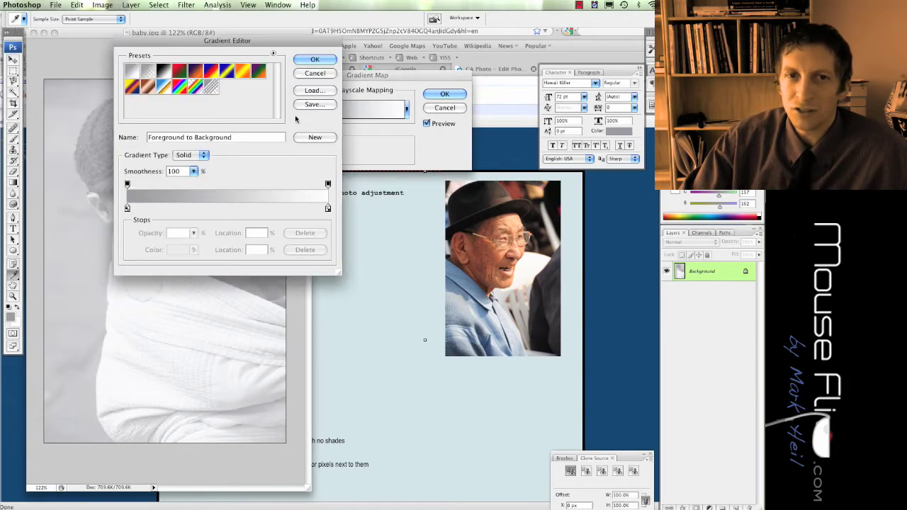
pyautogui.click(334, 78)
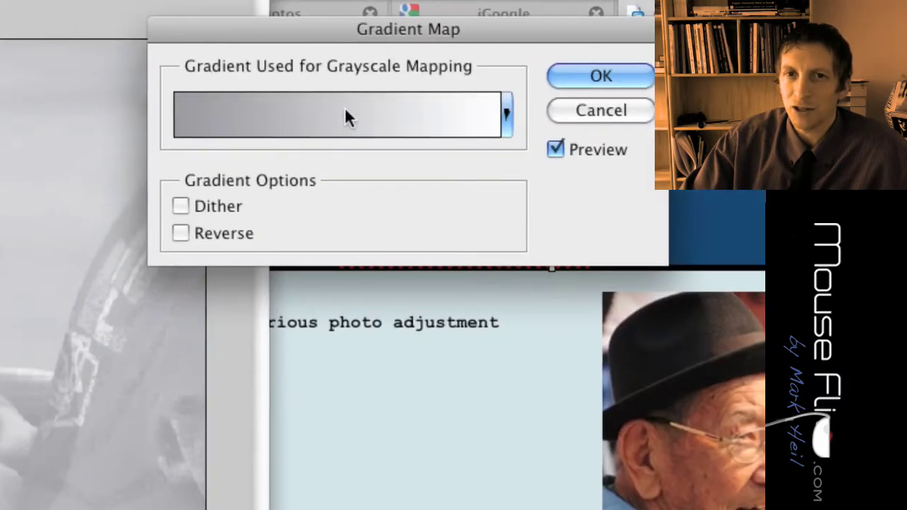
pyautogui.click(345, 117)
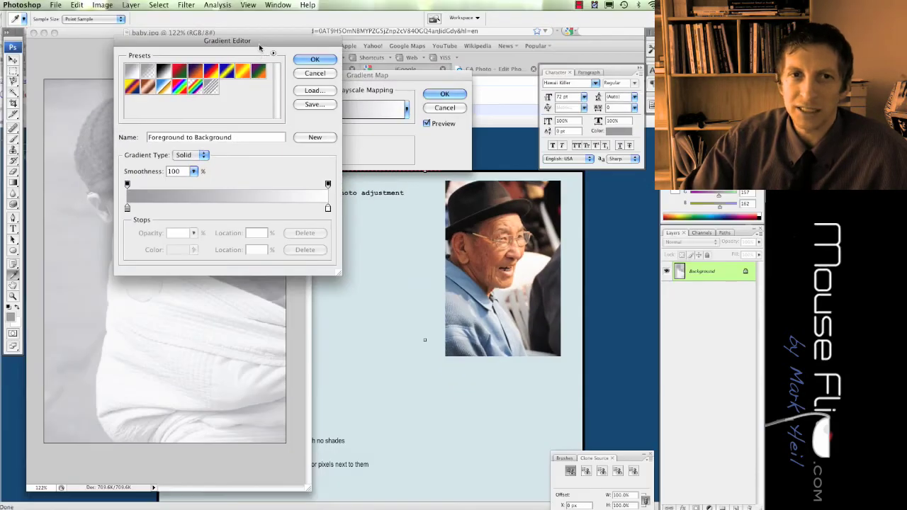
pyautogui.moveTo(260, 47); pyautogui.dragTo(418, 123)
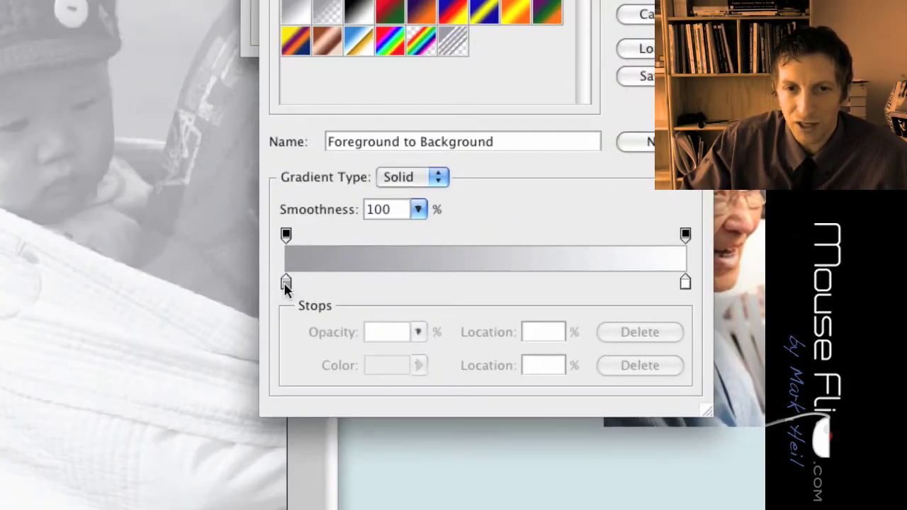
# Set the gradient's left stop to light blue #66ccff.
pyautogui.doubleClick(286, 283)
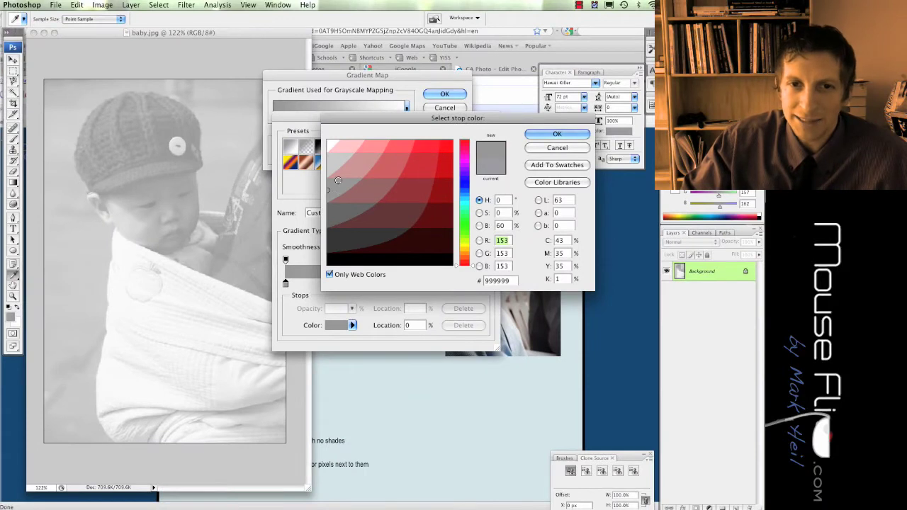
pyautogui.click(464, 204)
pyautogui.moveTo(467, 204); pyautogui.dragTo(466, 198)
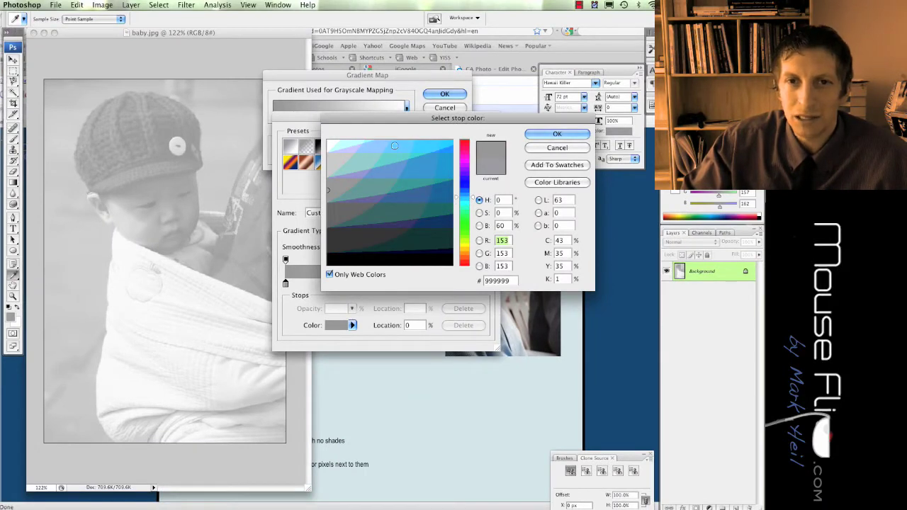
pyautogui.click(398, 145)
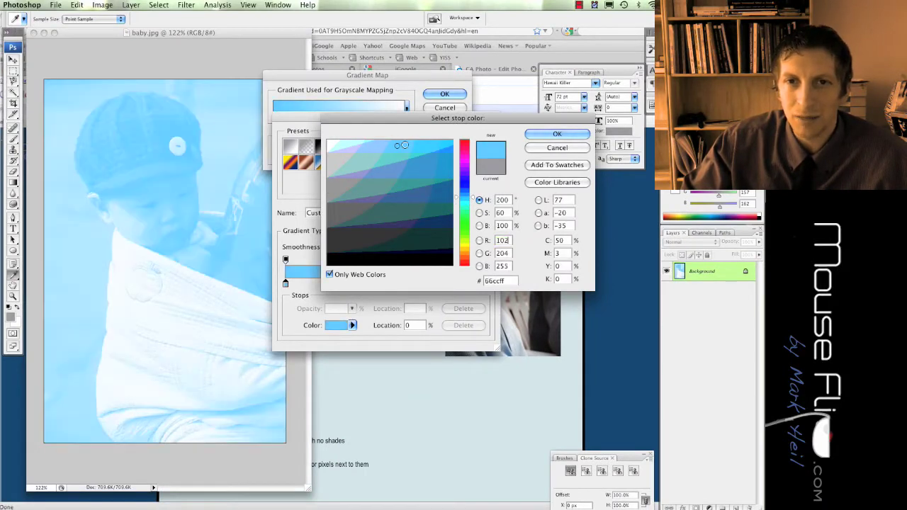
pyautogui.click(530, 137)
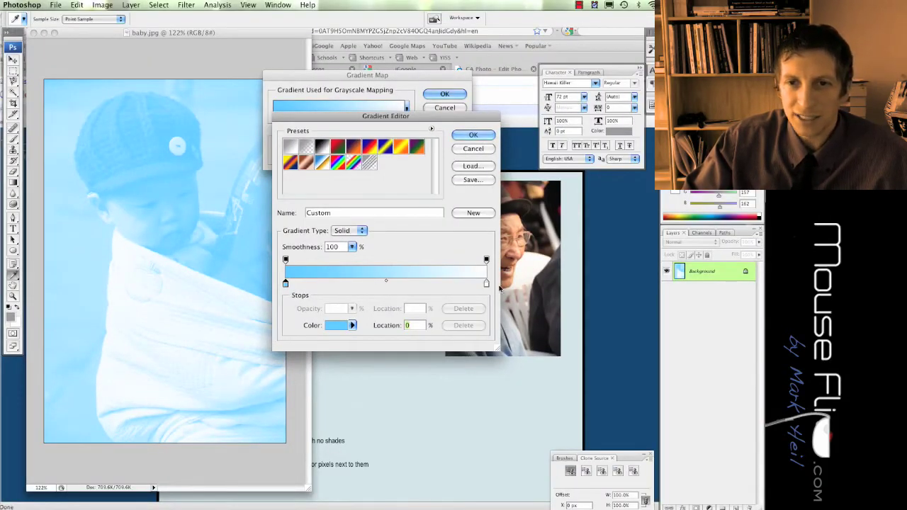
# Set the right stop to pale pink #ffccff and apply the blue-to-pink gradient.
pyautogui.doubleClick(487, 285)
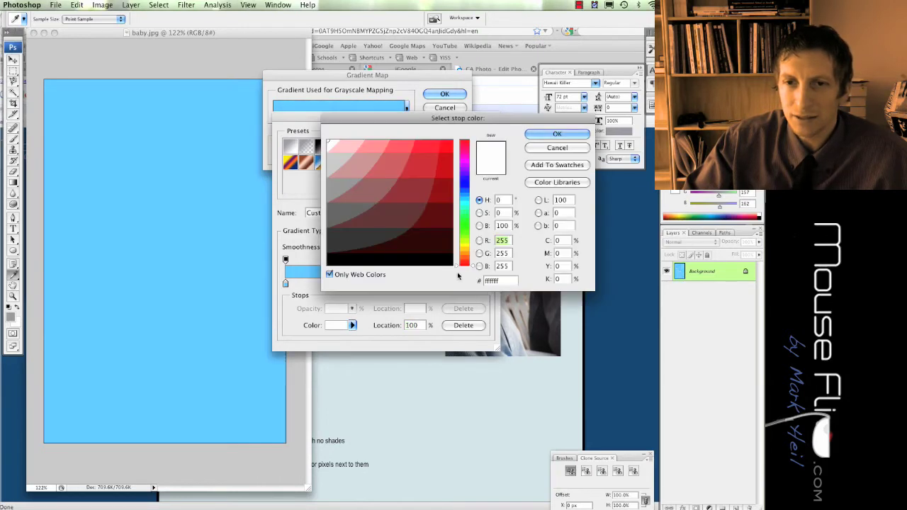
pyautogui.moveTo(444, 202); pyautogui.dragTo(451, 142)
pyautogui.click(556, 148)
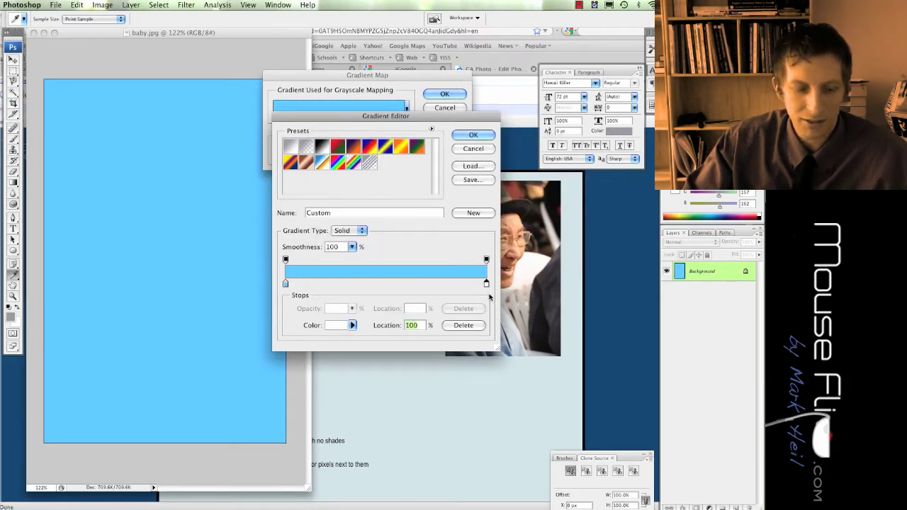
pyautogui.doubleClick(486, 285)
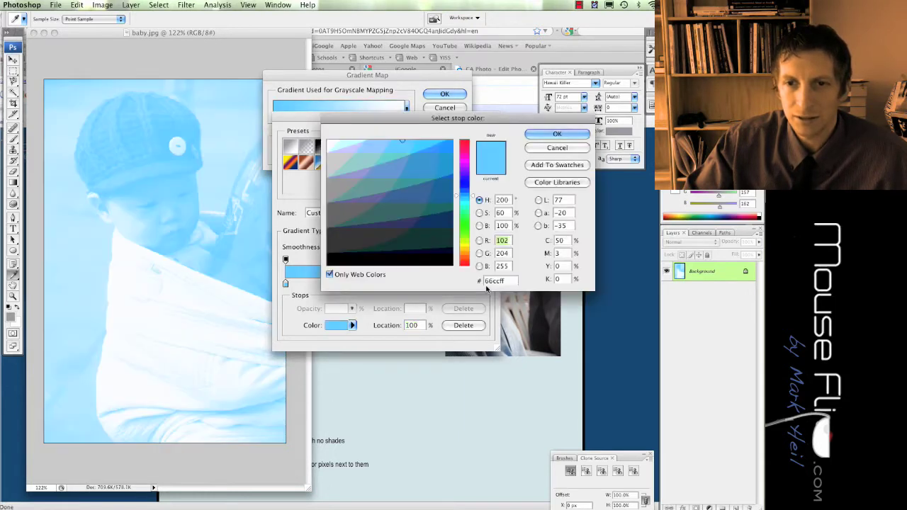
pyautogui.click(464, 155)
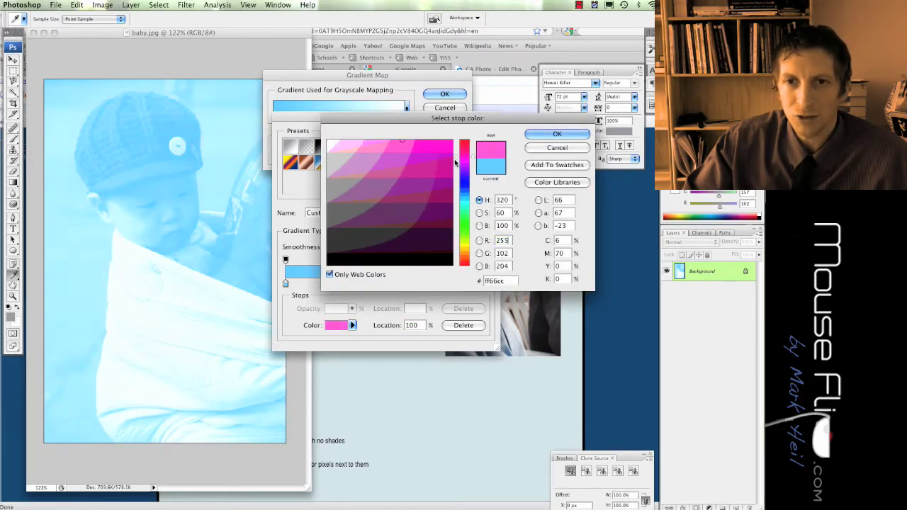
pyautogui.click(371, 163)
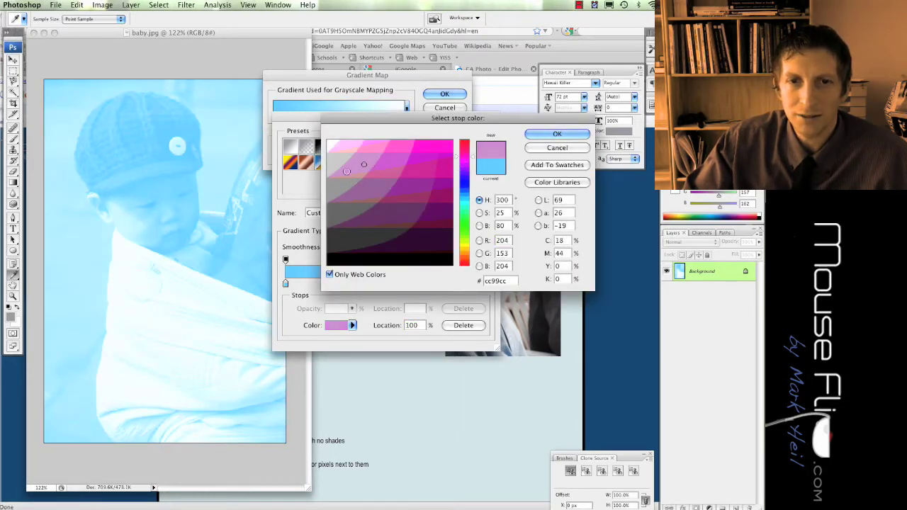
pyautogui.click(347, 144)
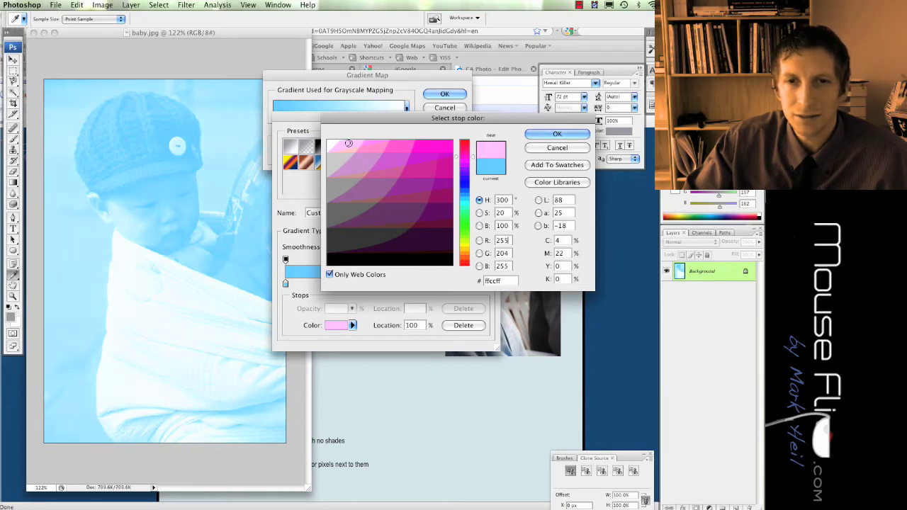
pyautogui.click(532, 134)
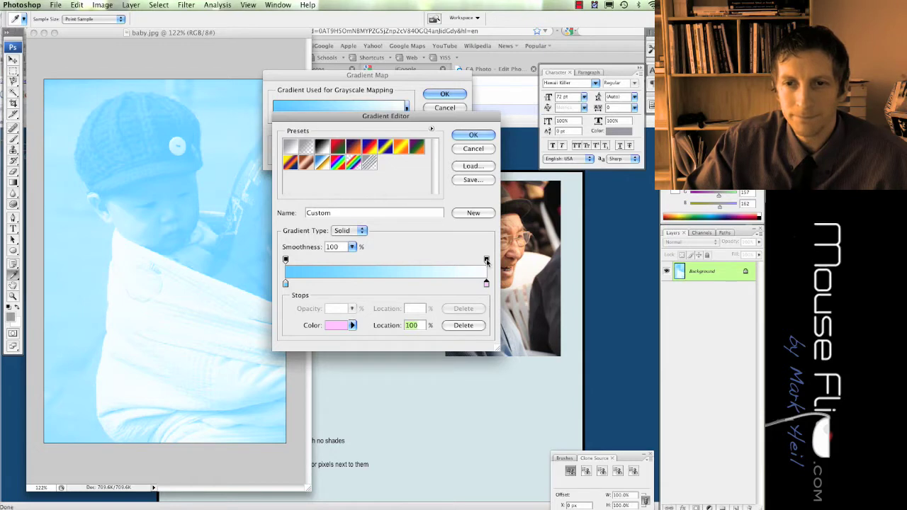
pyautogui.click(470, 136)
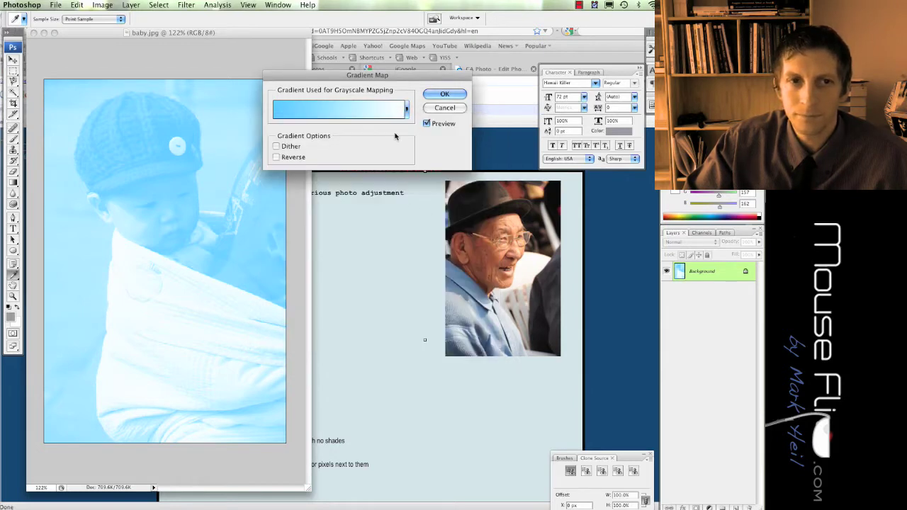
# Reopen the gradient, add a colour stop and slide stops around, ending with the stop at 88% selected.
pyautogui.click(384, 111)
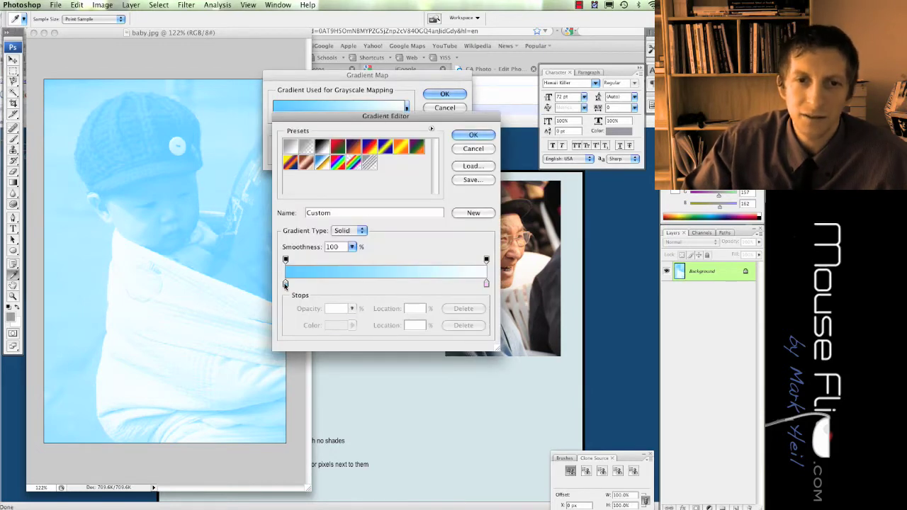
pyautogui.click(338, 283)
pyautogui.moveTo(340, 285); pyautogui.dragTo(380, 284)
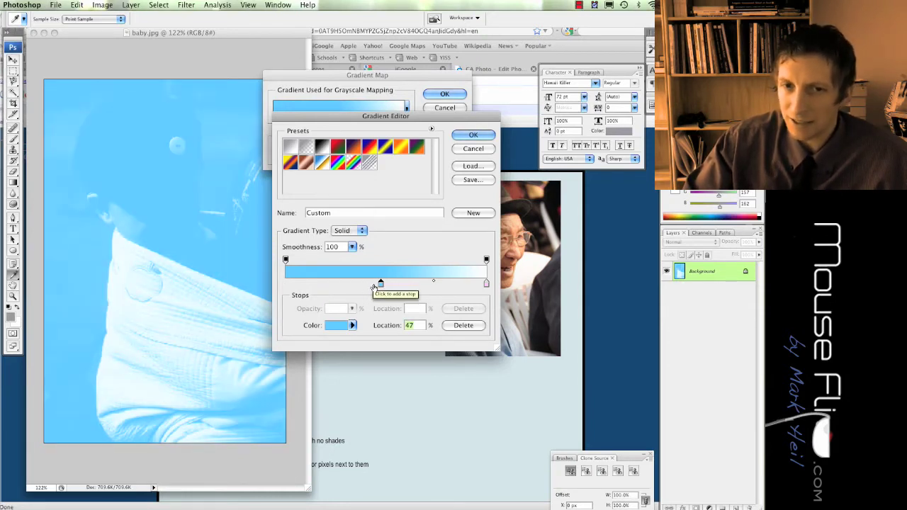
pyautogui.moveTo(380, 284); pyautogui.dragTo(286, 284)
pyautogui.moveTo(484, 284); pyautogui.dragTo(399, 288)
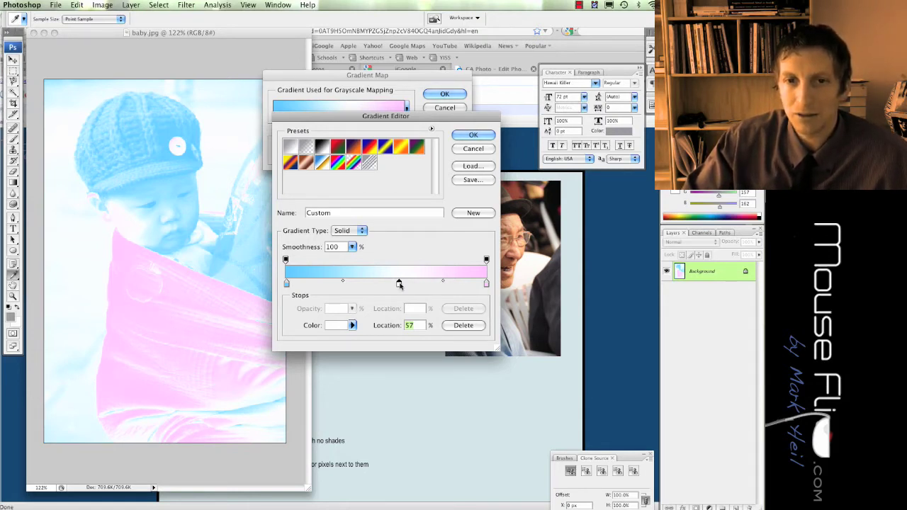
pyautogui.moveTo(399, 284); pyautogui.dragTo(433, 284)
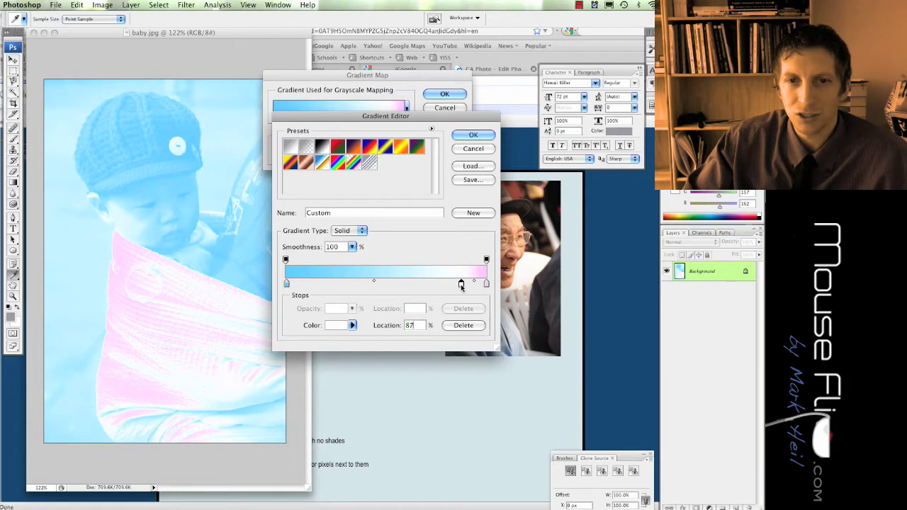
pyautogui.click(462, 285)
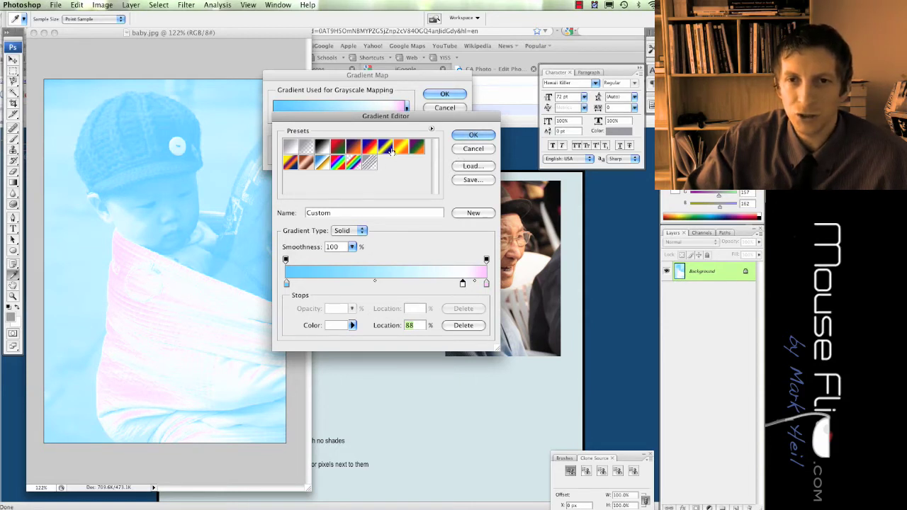
# Apply the Violet, Green, Orange preset, recolour its middle stop light cyan, then discard the gradient edits.
pyautogui.click(417, 148)
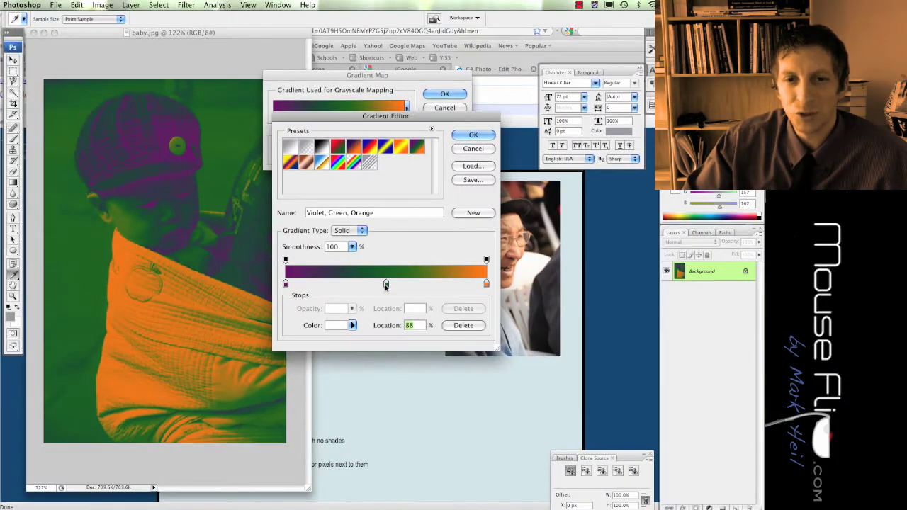
pyautogui.doubleClick(385, 285)
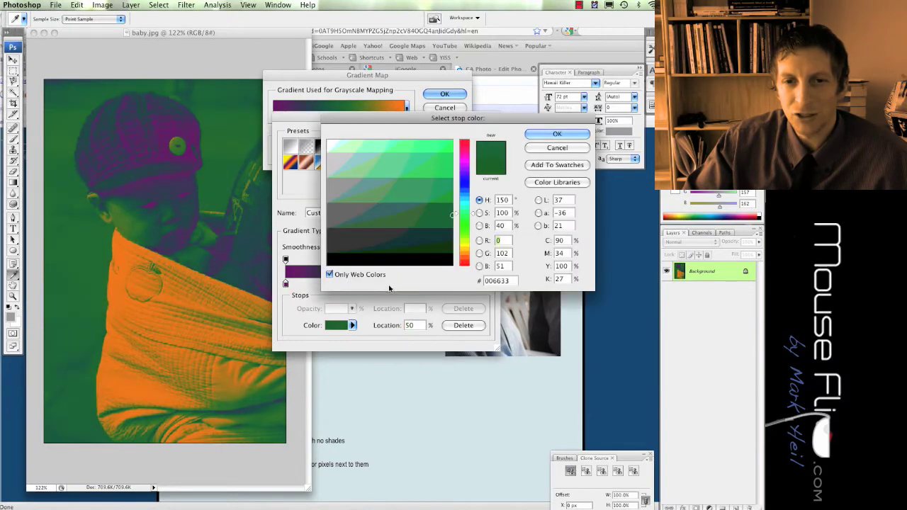
pyautogui.click(365, 155)
pyautogui.click(529, 134)
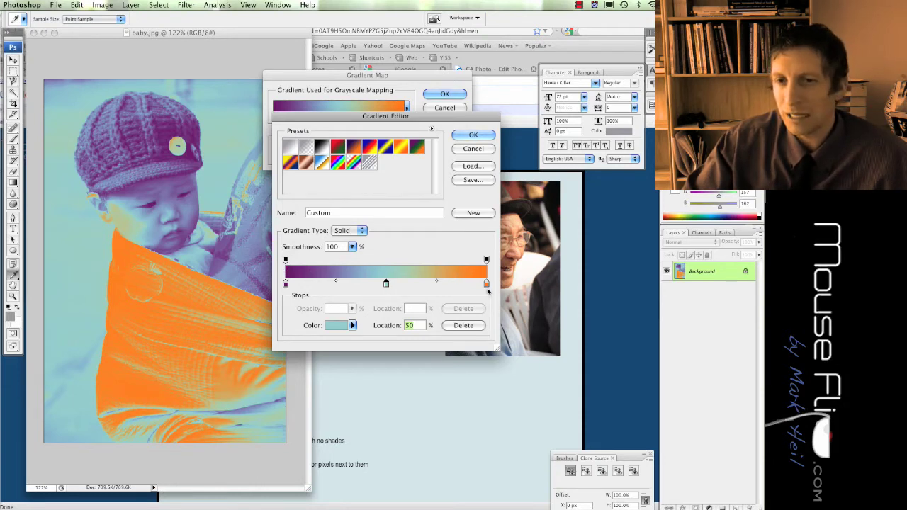
pyautogui.click(473, 149)
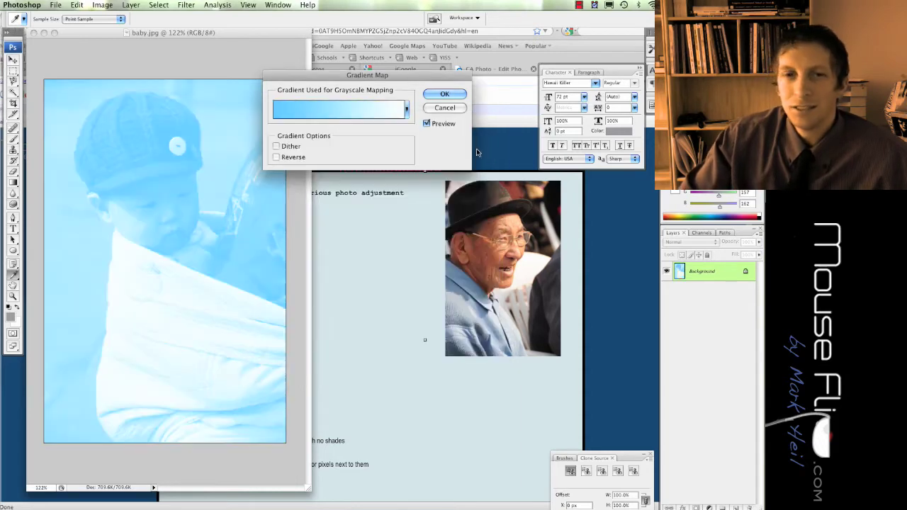
# Cancel the Gradient Map to restore the baby photo's original colours and go to Image > Adjustments.
pyautogui.click(446, 108)
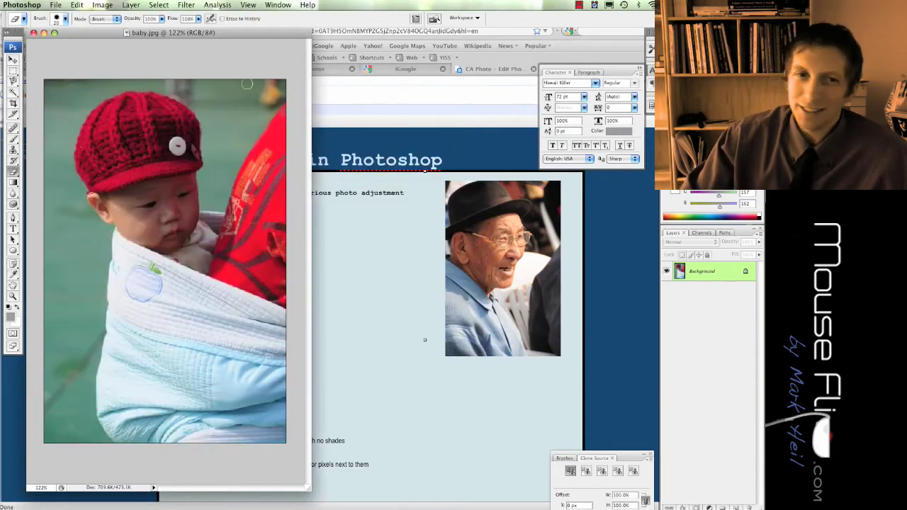
pyautogui.click(101, 5)
pyautogui.moveTo(113, 32)
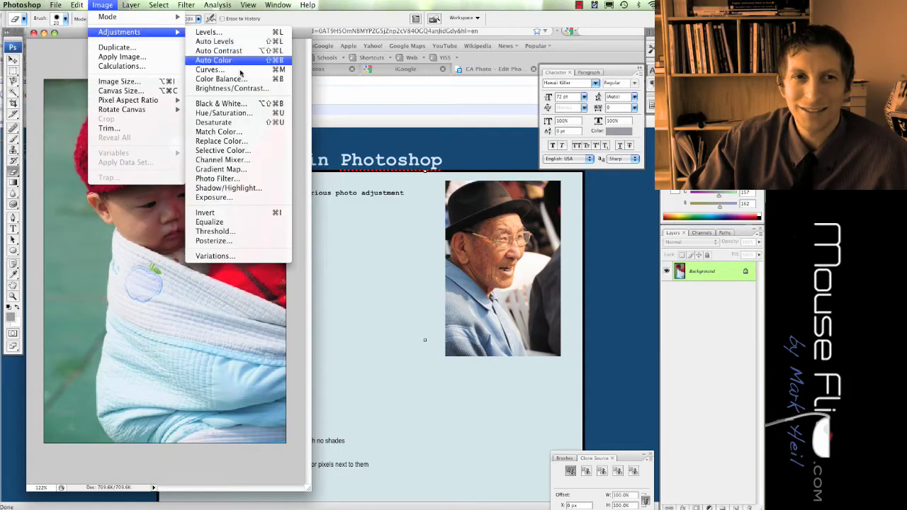
# Open Photo Filter, choose the Warming Filter (81) preset and confirm the dialog.
pyautogui.click(261, 177)
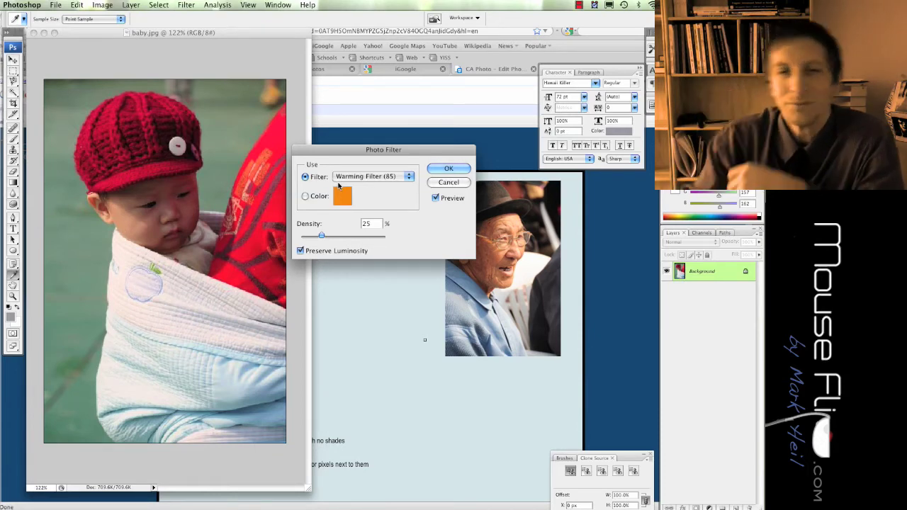
pyautogui.click(381, 176)
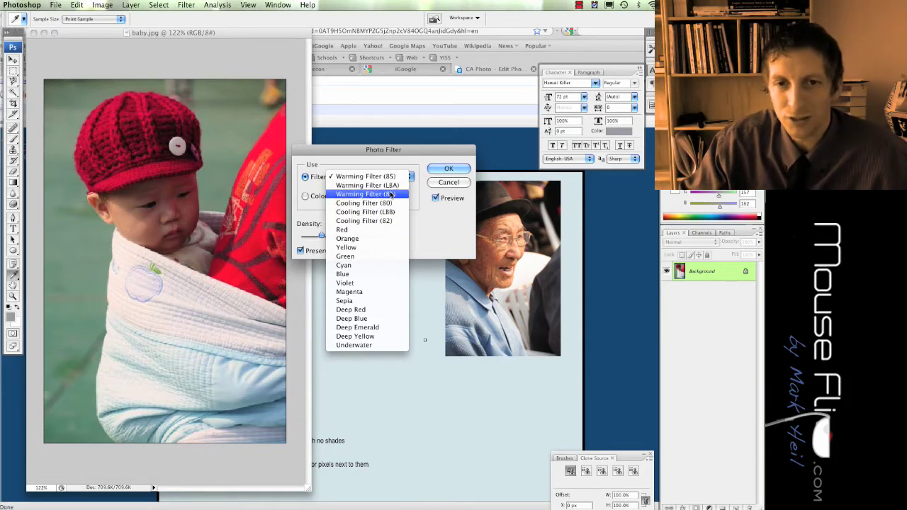
pyautogui.click(388, 195)
pyautogui.click(448, 170)
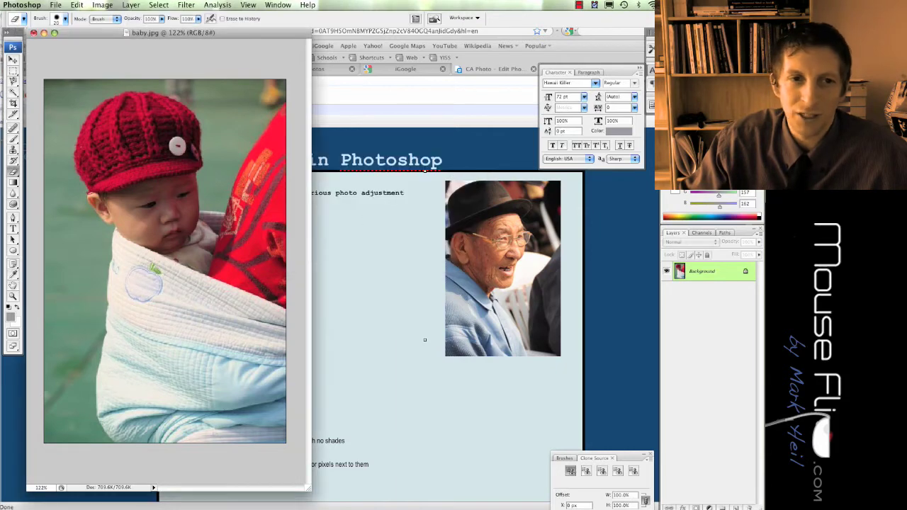
pyautogui.click(130, 5)
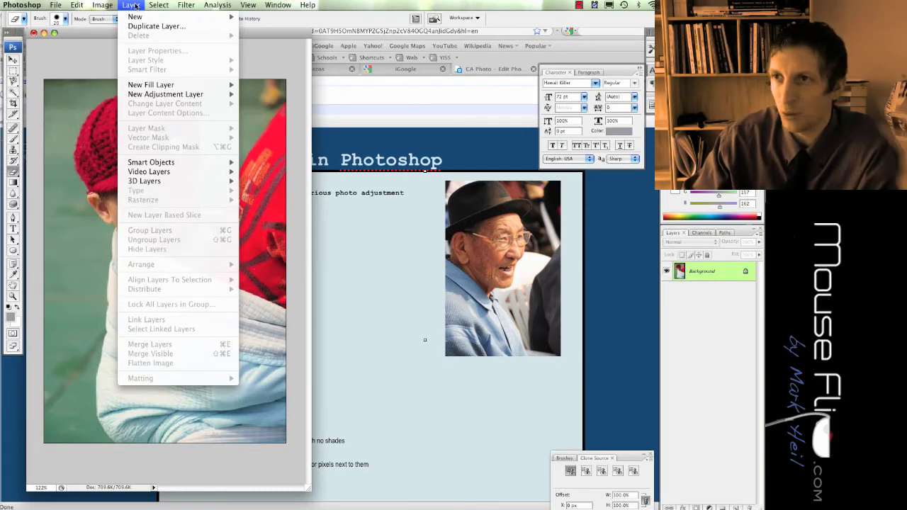
pyautogui.moveTo(104, 6)
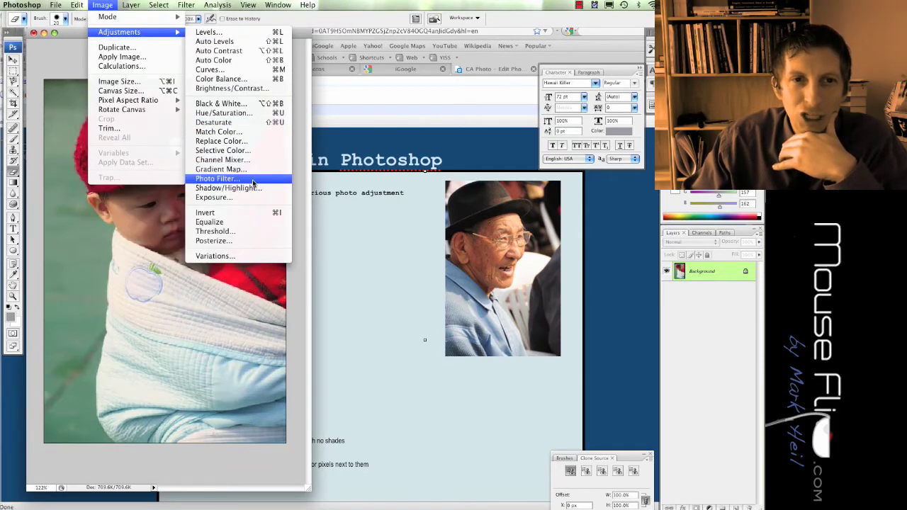
pyautogui.click(260, 177)
pyautogui.click(368, 177)
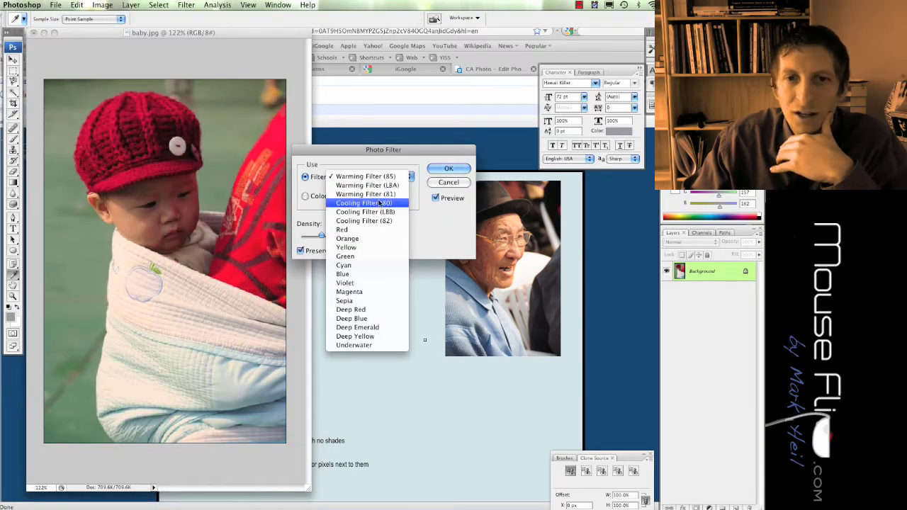
pyautogui.click(387, 304)
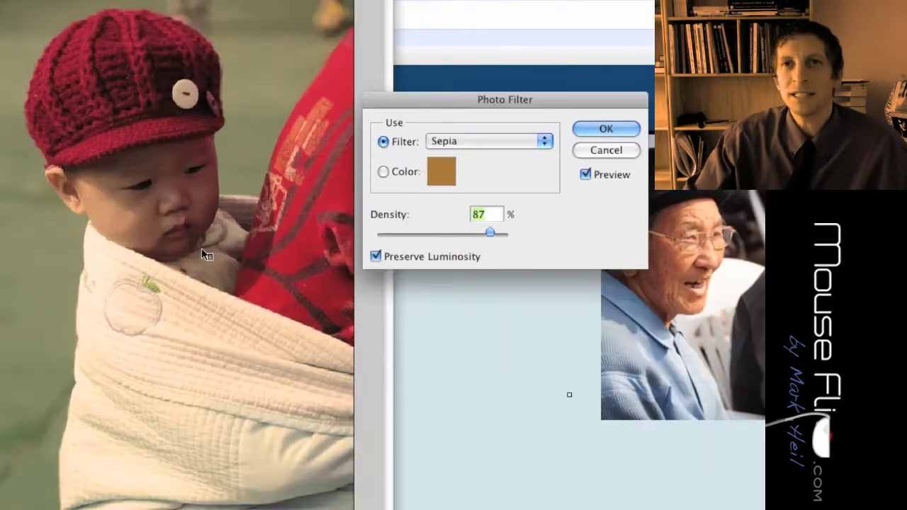
pyautogui.press('Up')
pyautogui.press('Up')
pyautogui.press('Up')
pyautogui.press('Up')
pyautogui.press('Up')
pyautogui.press('Up')
pyautogui.press('Up')
pyautogui.press('Up')
pyautogui.press('Up')
pyautogui.press('Up')
pyautogui.press('Up')
pyautogui.press('Up')
pyautogui.press('Up')
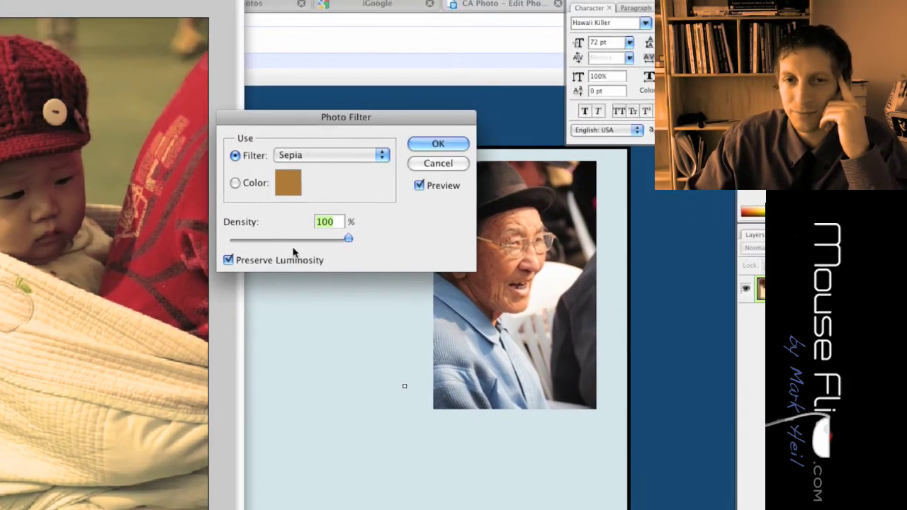
pyautogui.moveTo(348, 238); pyautogui.dragTo(322, 238)
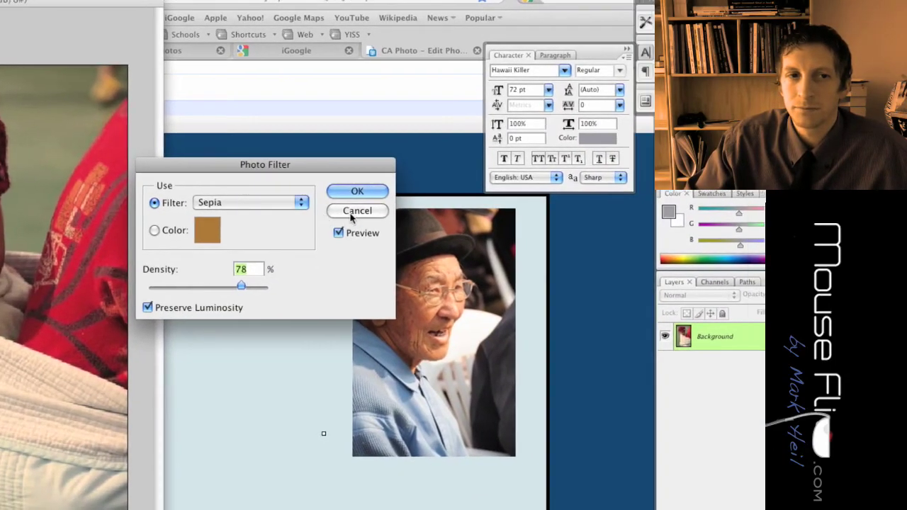
pyautogui.click(354, 216)
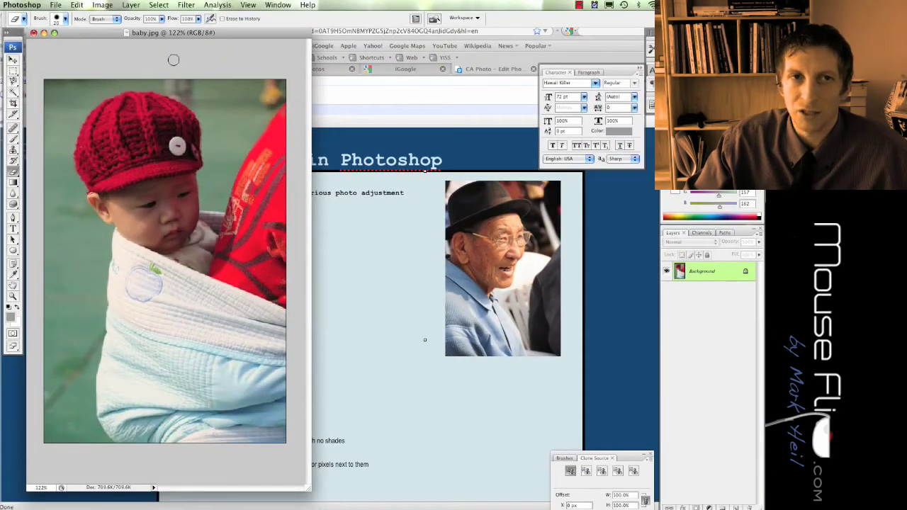
# Open the Shadows/Highlights adjustment on the baby photo and move its dialog aside.
pyautogui.click(126, 7)
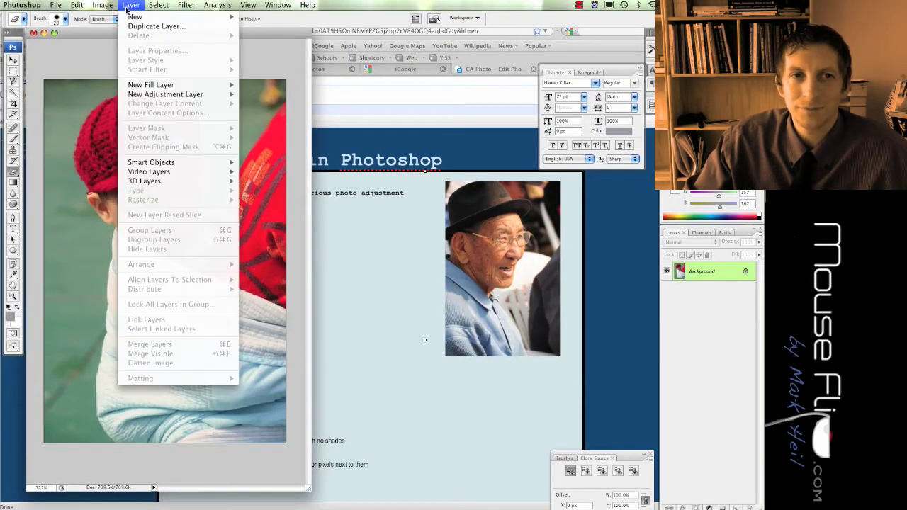
pyautogui.moveTo(106, 7)
pyautogui.moveTo(117, 33)
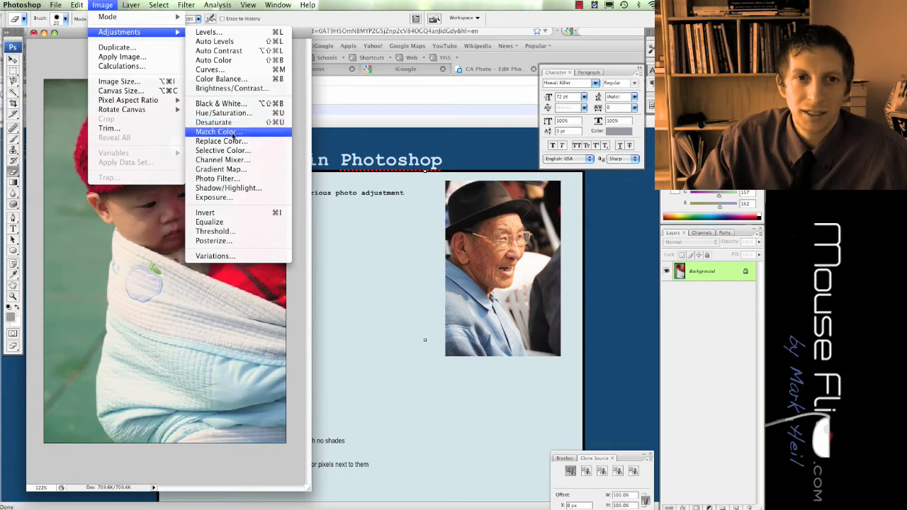
pyautogui.click(228, 188)
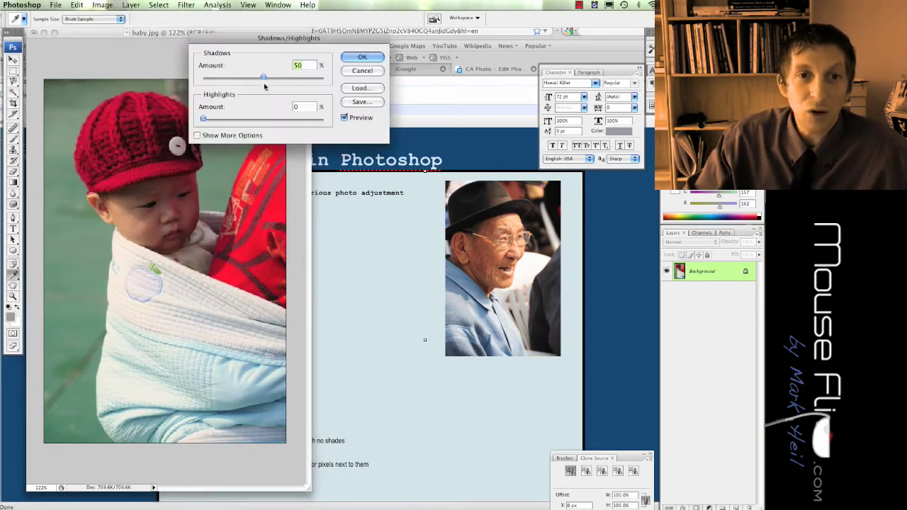
pyautogui.moveTo(273, 39); pyautogui.dragTo(413, 119)
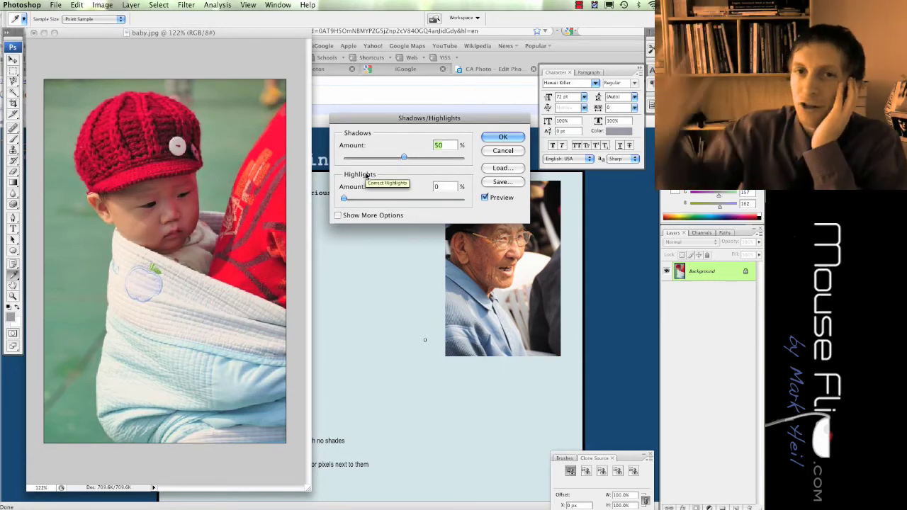
# Try several Shadows amounts, leaving Shadows at 0% and raising Highlights to 100%.
pyautogui.moveTo(404, 157); pyautogui.dragTo(345, 159)
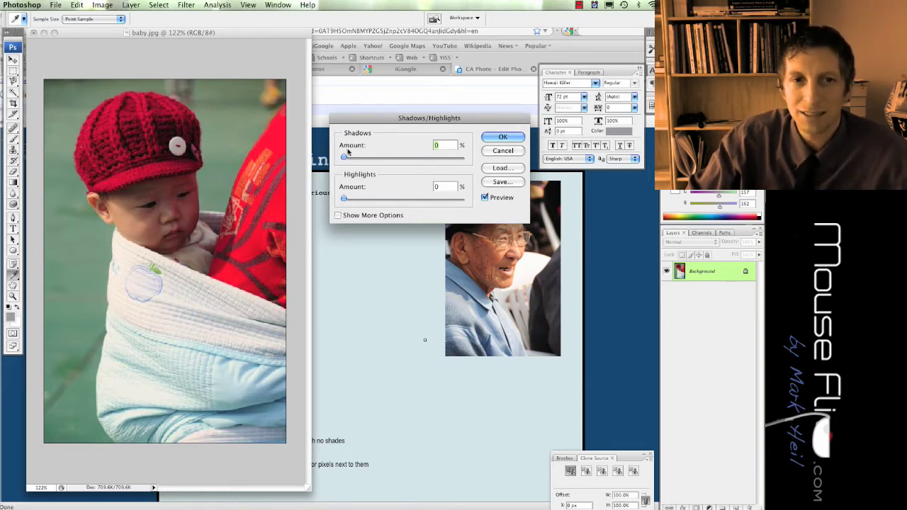
pyautogui.moveTo(344, 156); pyautogui.dragTo(506, 163)
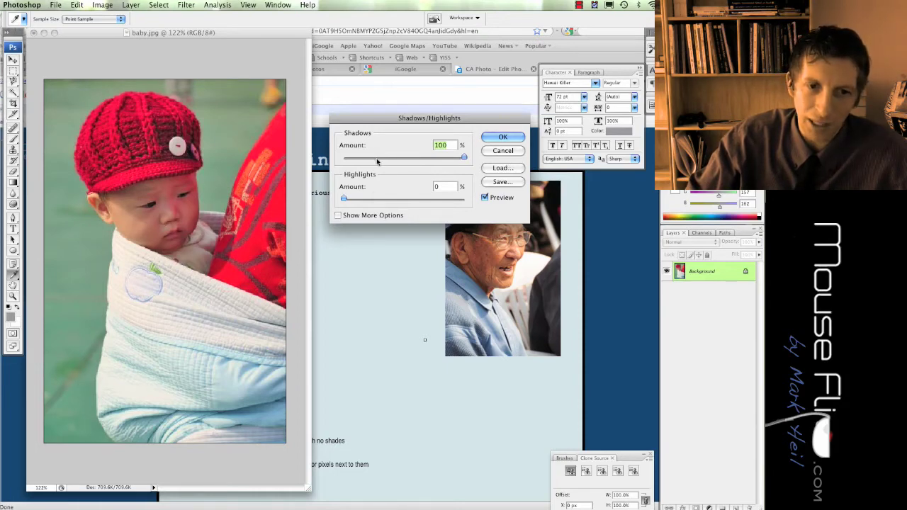
pyautogui.moveTo(457, 162); pyautogui.dragTo(322, 161)
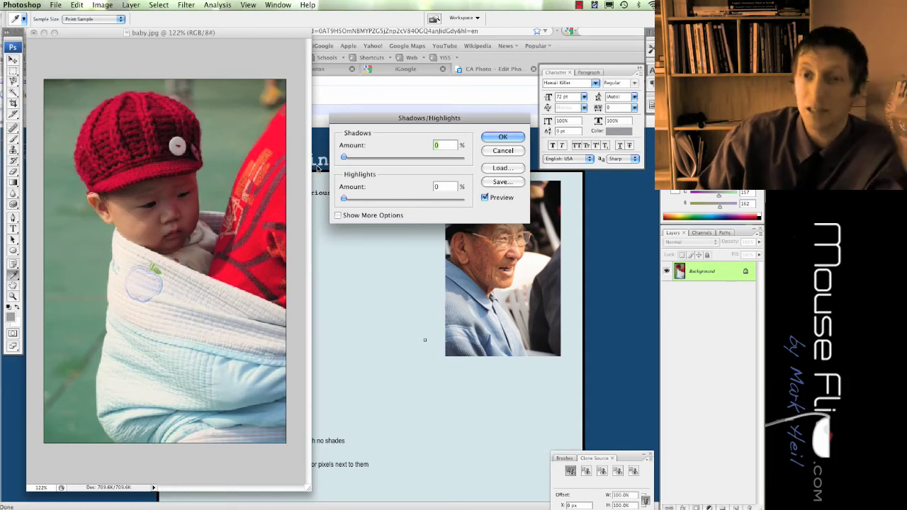
pyautogui.moveTo(343, 198); pyautogui.dragTo(503, 199)
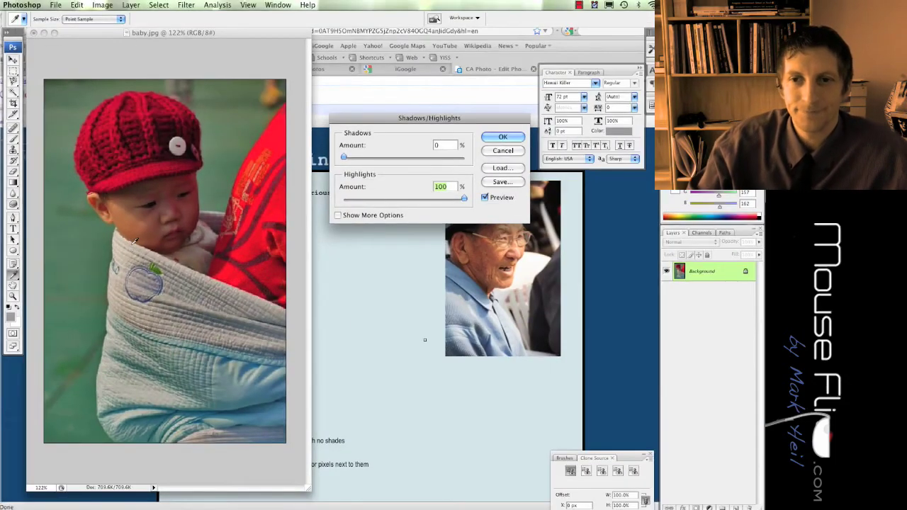
# Cancel Shadows/Highlights, open Exposure, raise exposure, then drop it to -3.63.
pyautogui.click(496, 153)
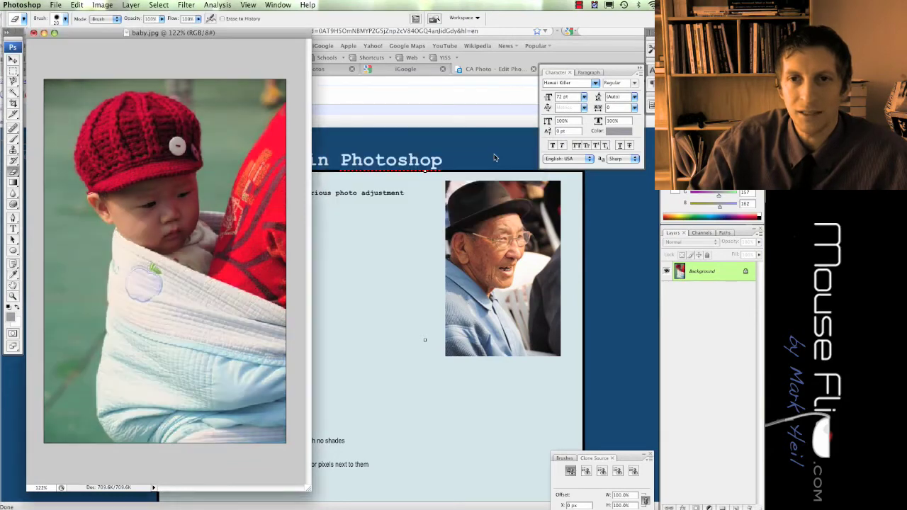
pyautogui.click(96, 5)
pyautogui.moveTo(121, 32)
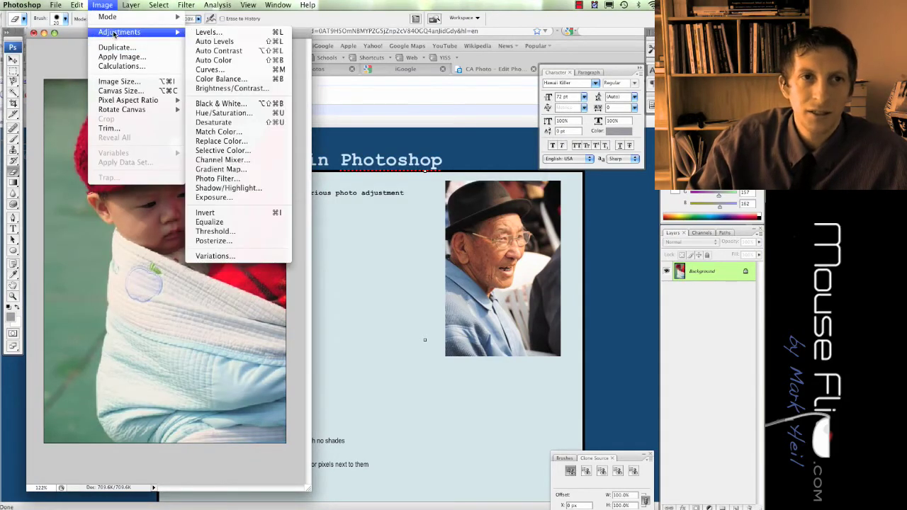
pyautogui.click(258, 198)
pyautogui.moveTo(398, 330); pyautogui.dragTo(402, 146)
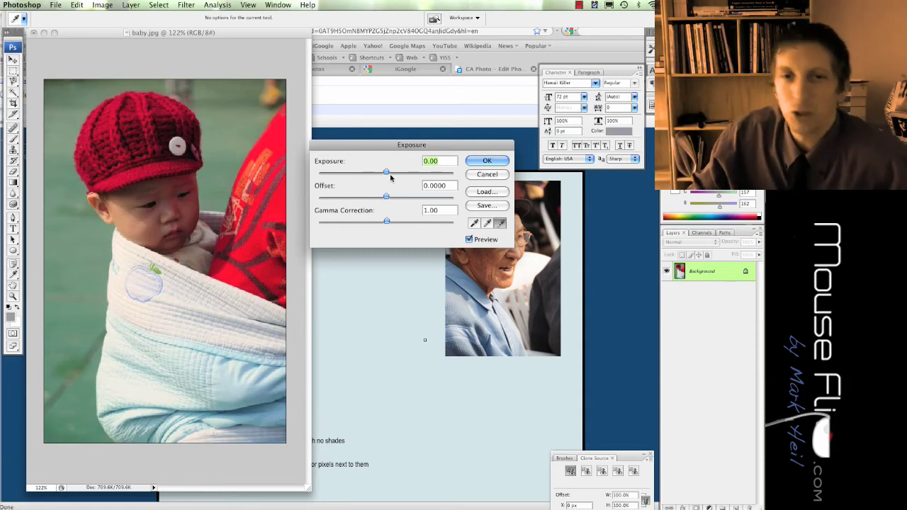
pyautogui.moveTo(389, 173); pyautogui.dragTo(425, 173)
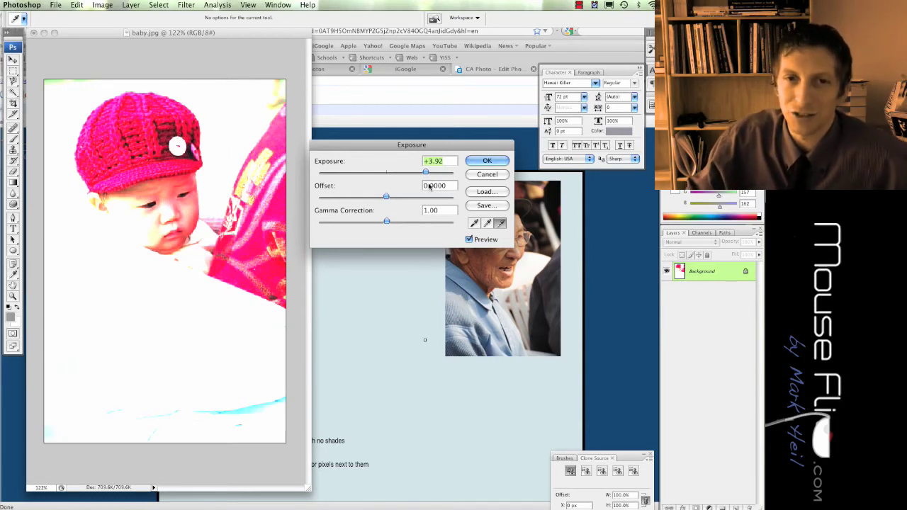
pyautogui.moveTo(426, 172); pyautogui.dragTo(347, 177)
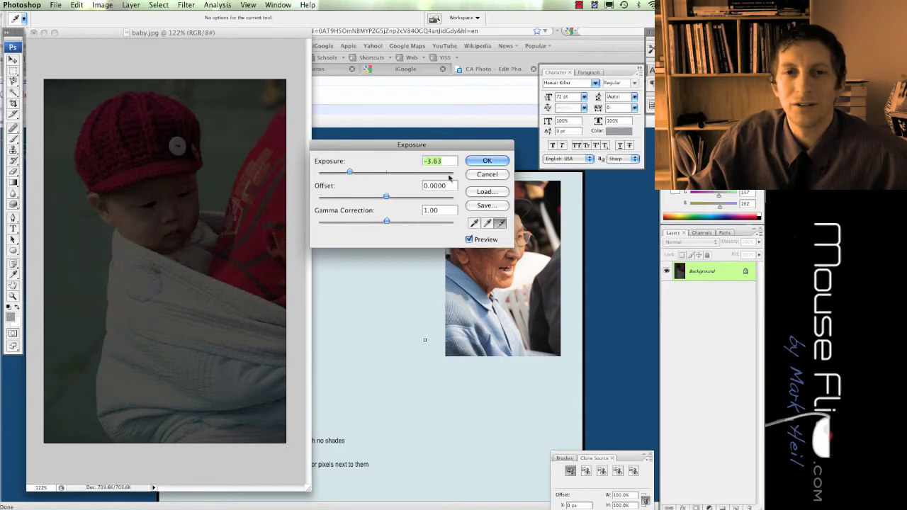
# Discard the Exposure change, try Invert and undo it, then reopen the adjustments list toward Threshold.
pyautogui.click(482, 175)
pyautogui.click(102, 5)
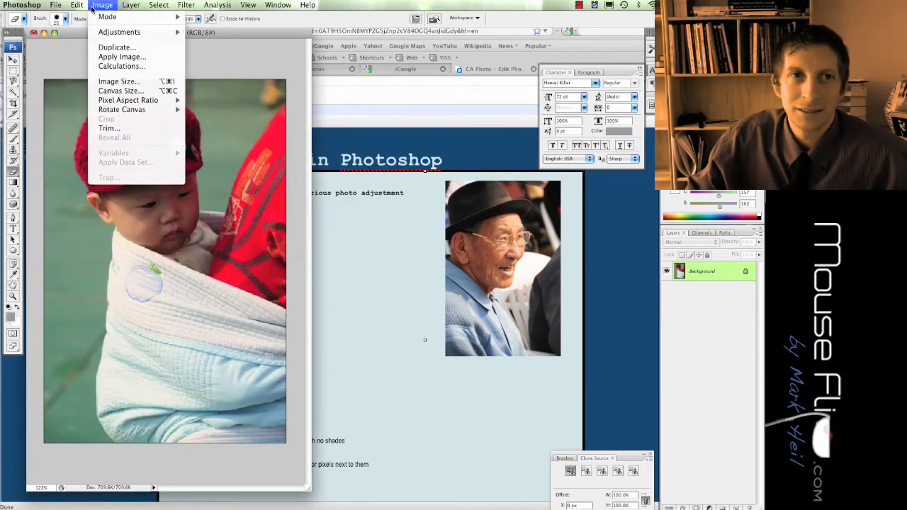
pyautogui.moveTo(168, 34)
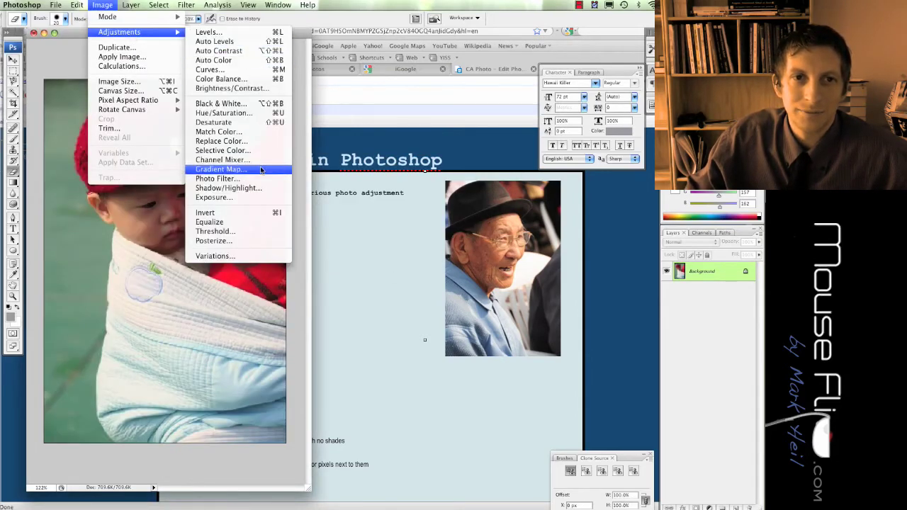
pyautogui.click(252, 214)
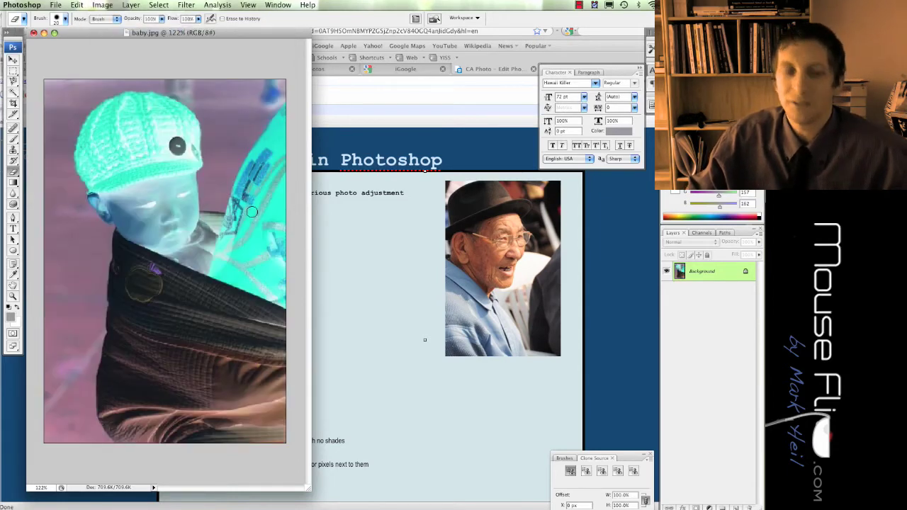
pyautogui.press('super+z')
pyautogui.click(103, 5)
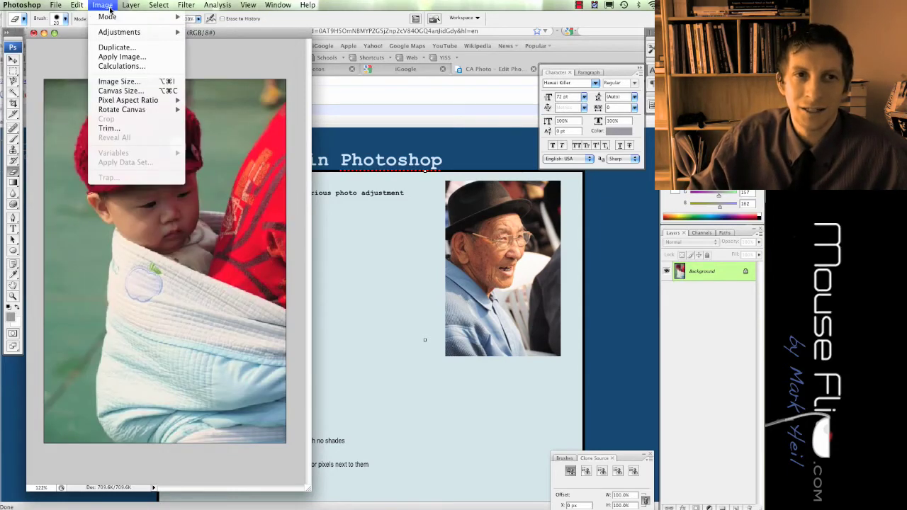
pyautogui.moveTo(113, 32)
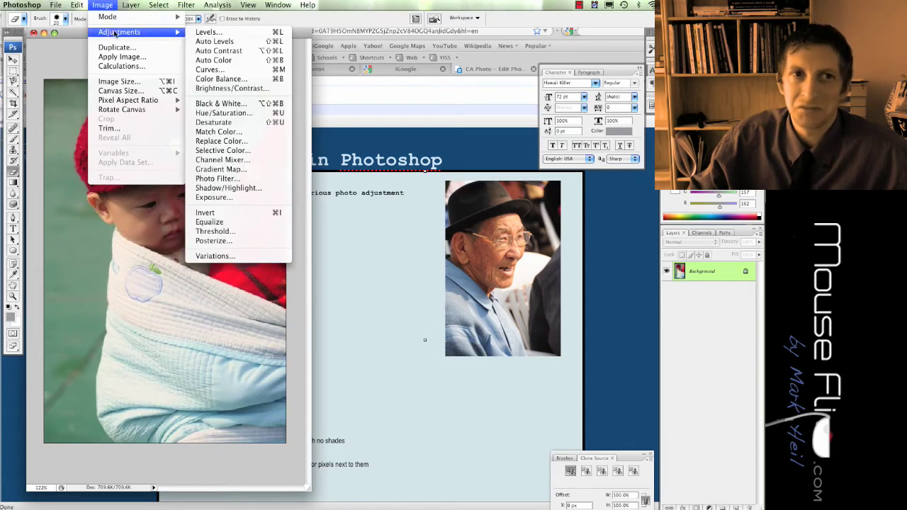
# Preview a Threshold adjustment on the baby photo, lowering the level to 50 so it turns mostly white.
pyautogui.click(261, 231)
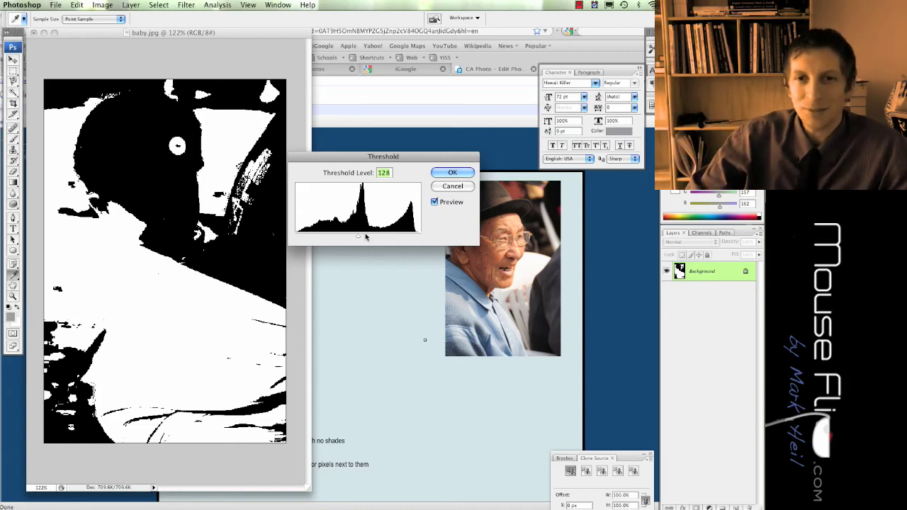
pyautogui.moveTo(358, 238)
pyautogui.mouseDown()
pyautogui.moveTo(373, 237)
pyautogui.moveTo(359, 236)
pyautogui.mouseUp()
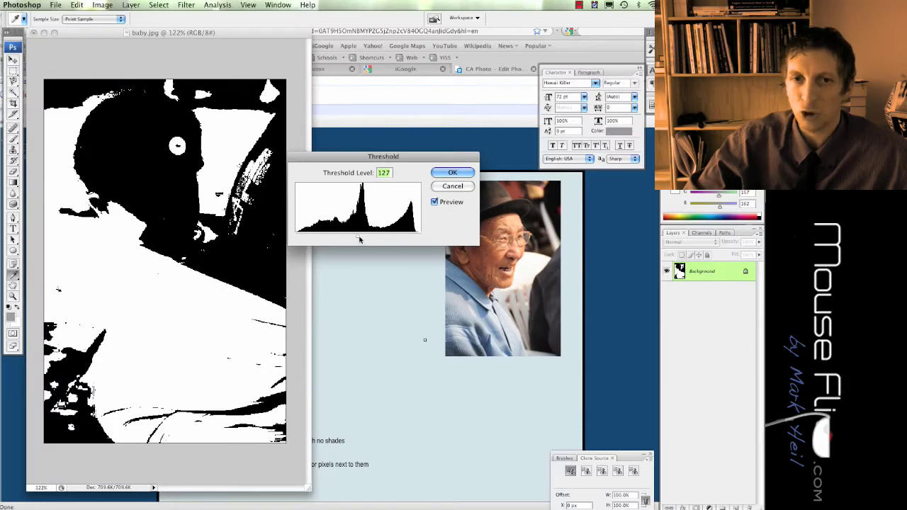
pyautogui.moveTo(359, 239); pyautogui.dragTo(320, 239)
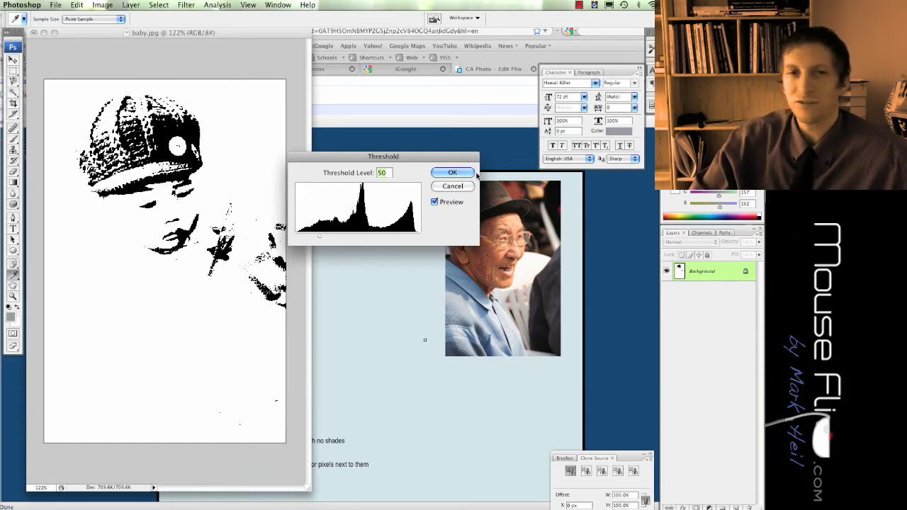
pyautogui.click(453, 186)
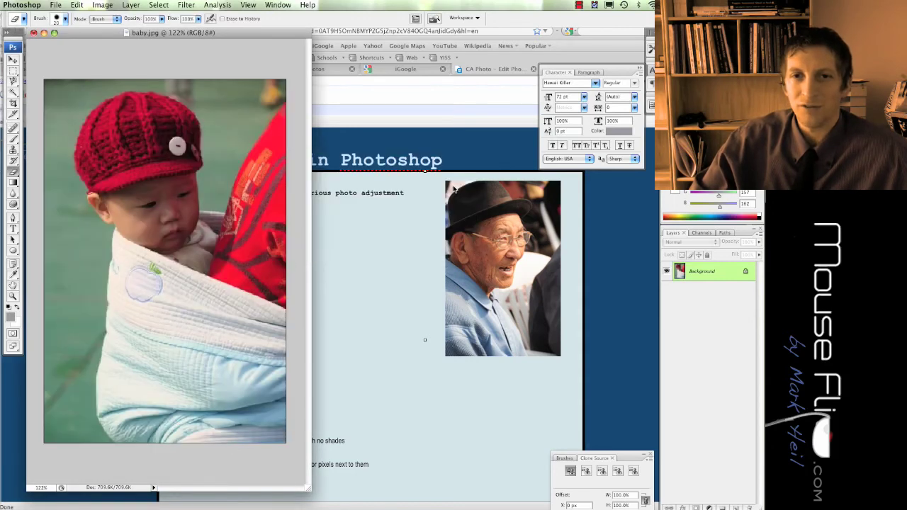
pyautogui.click(104, 5)
pyautogui.moveTo(126, 33)
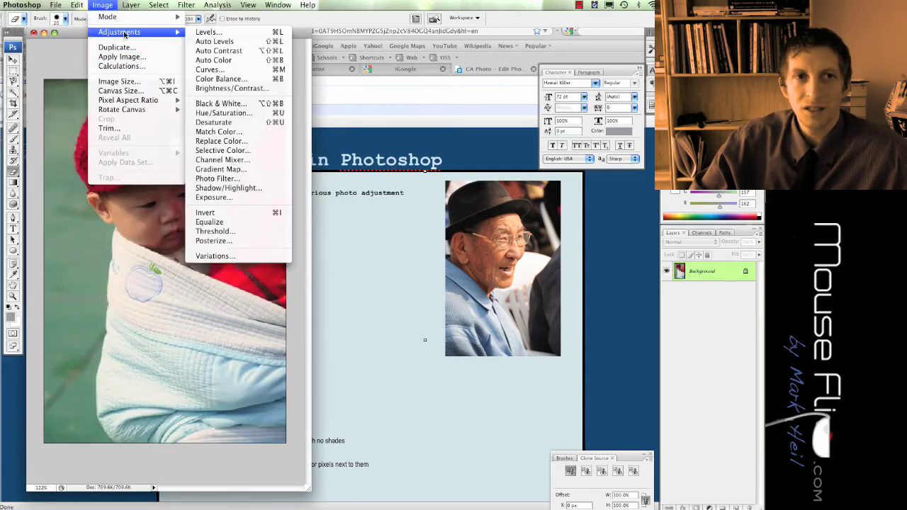
pyautogui.click(239, 243)
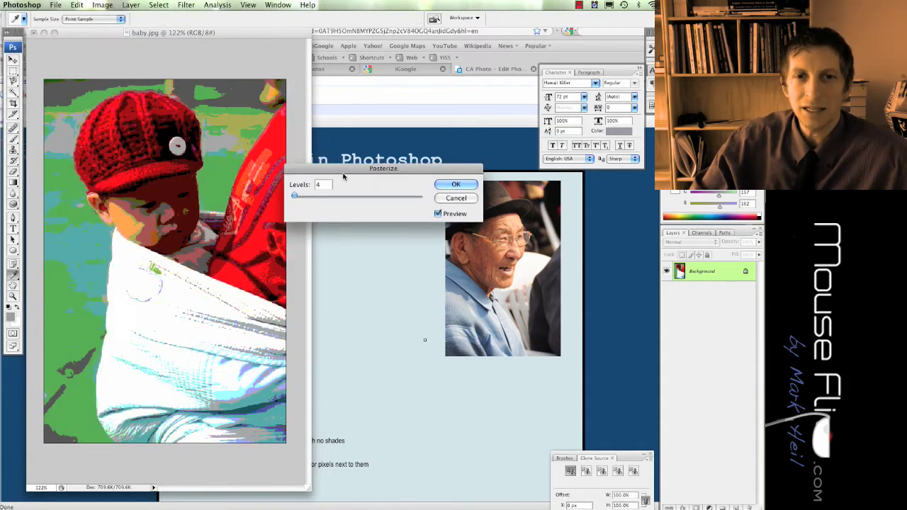
pyautogui.moveTo(344, 176); pyautogui.dragTo(354, 194)
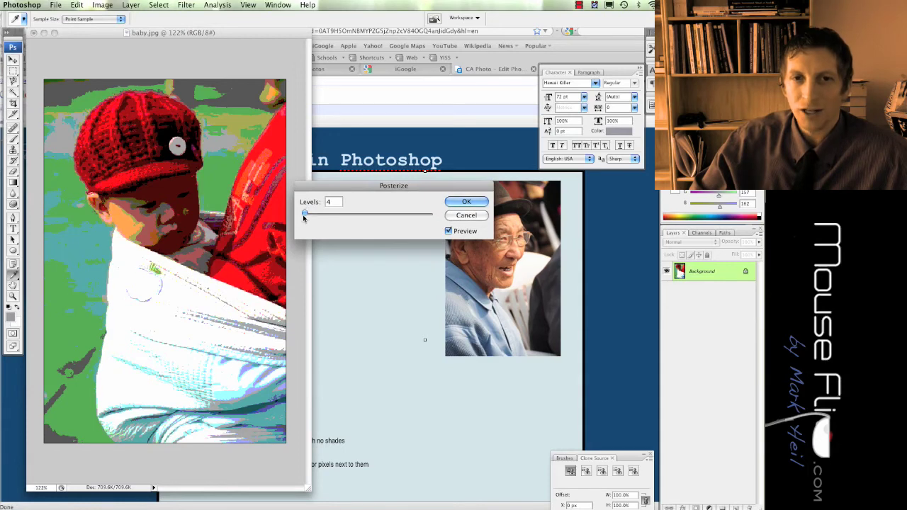
pyautogui.moveTo(303, 216); pyautogui.dragTo(448, 221)
pyautogui.moveTo(302, 218); pyautogui.dragTo(297, 218)
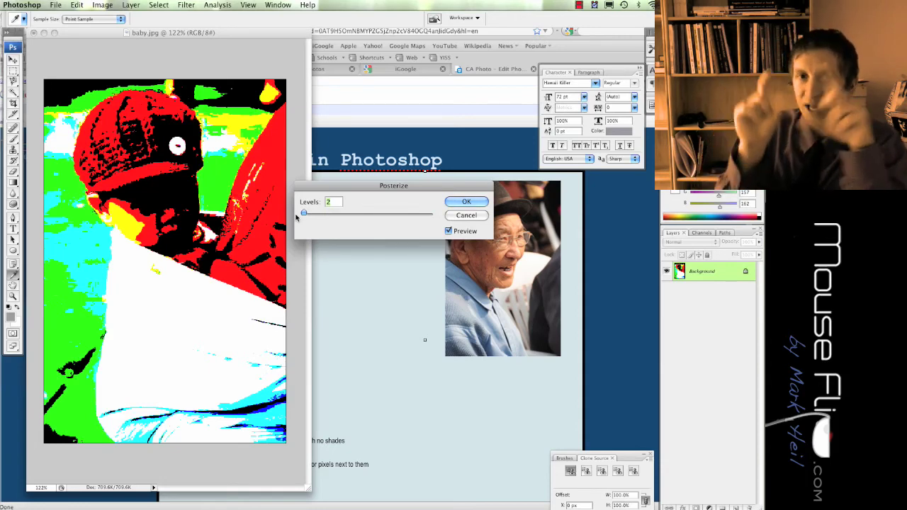
pyautogui.press('p')
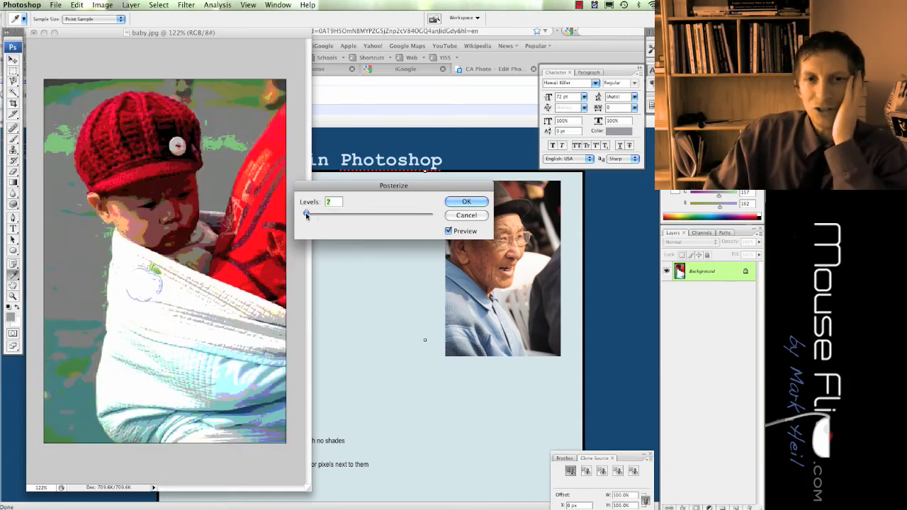
pyautogui.press('p')
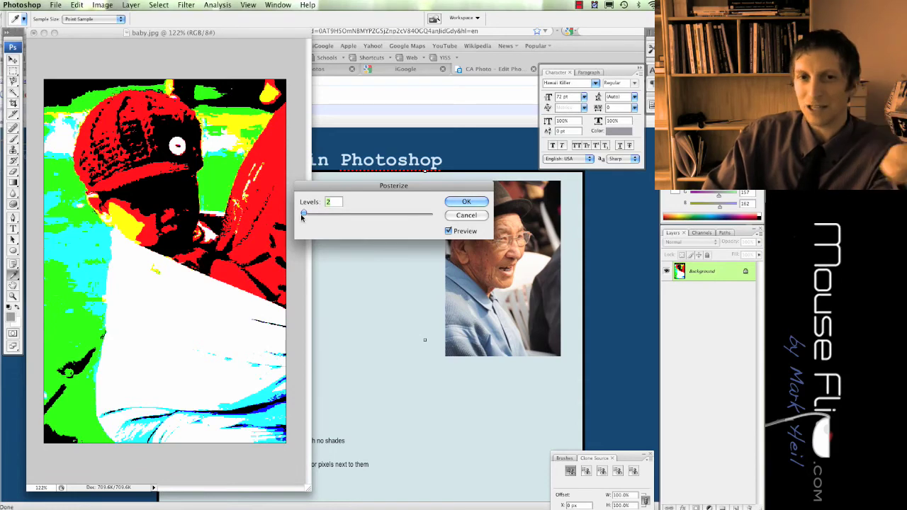
pyautogui.moveTo(304, 215); pyautogui.dragTo(315, 215)
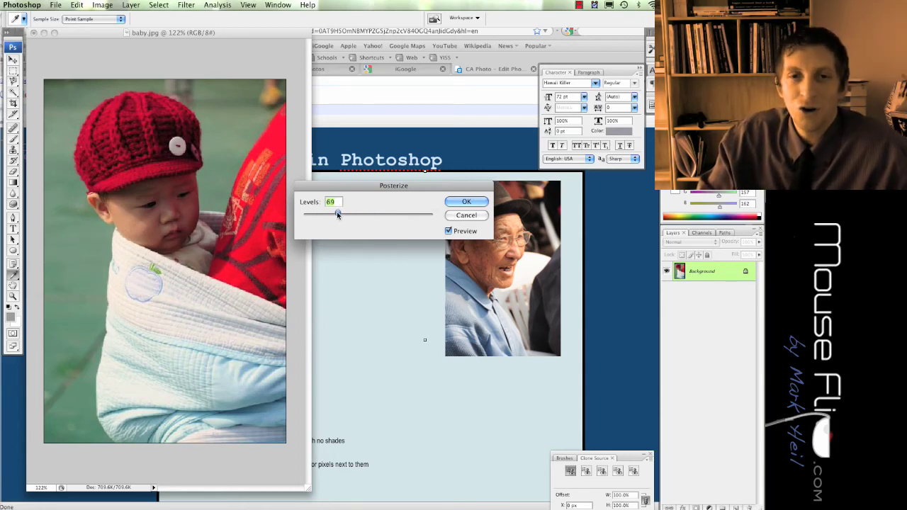
pyautogui.moveTo(321, 215); pyautogui.dragTo(304, 217)
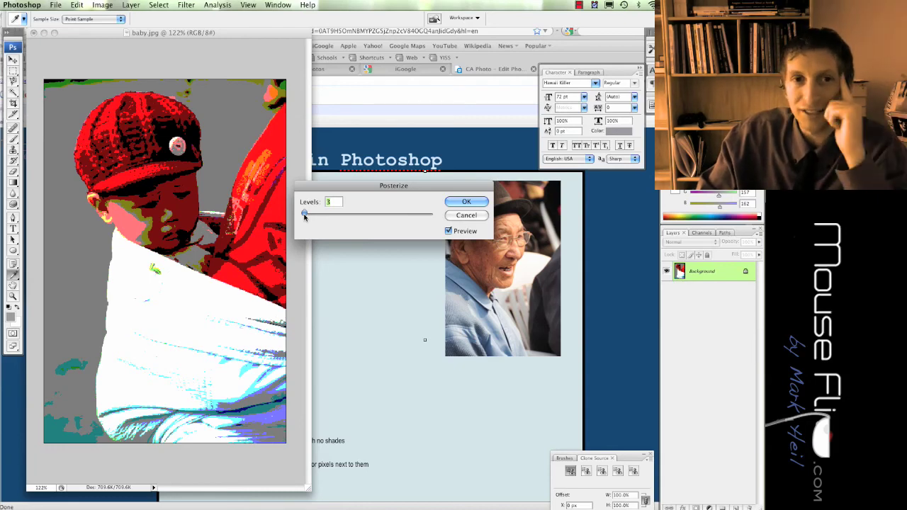
pyautogui.click(465, 222)
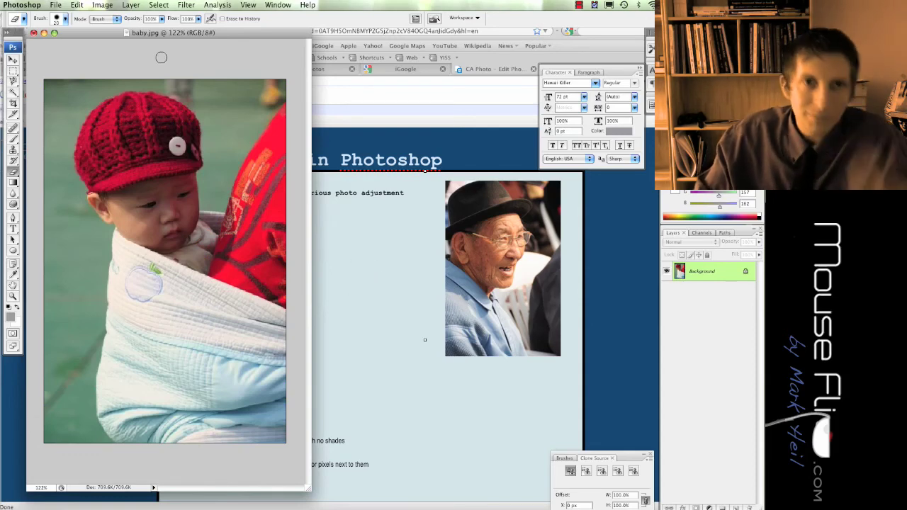
pyautogui.click(72, 5)
pyautogui.moveTo(102, 5)
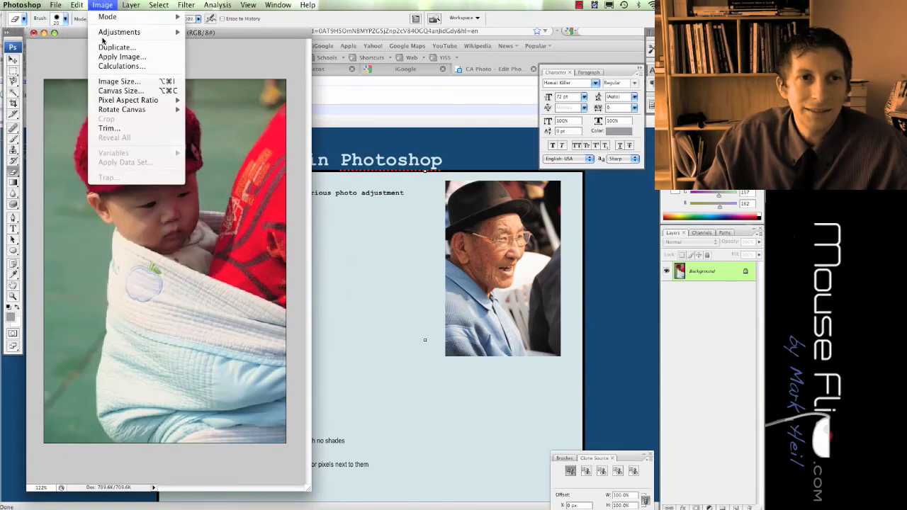
pyautogui.moveTo(103, 34)
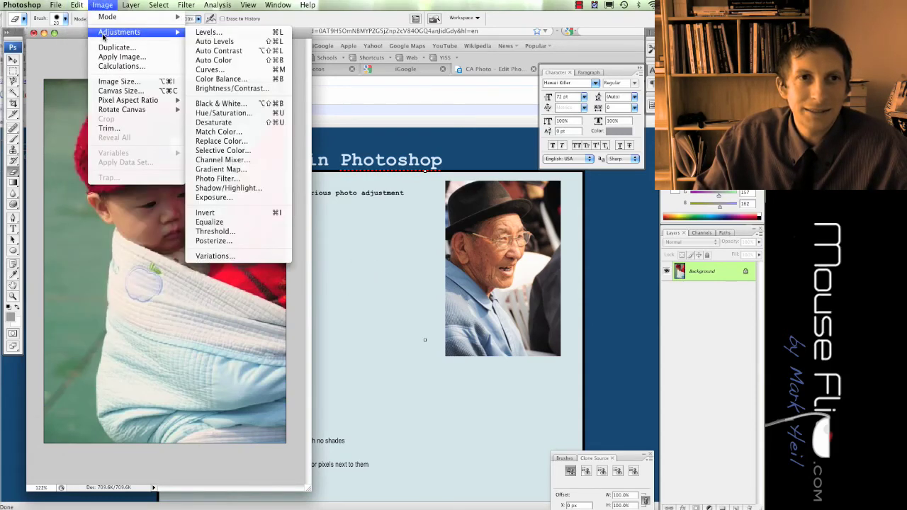
pyautogui.click(222, 258)
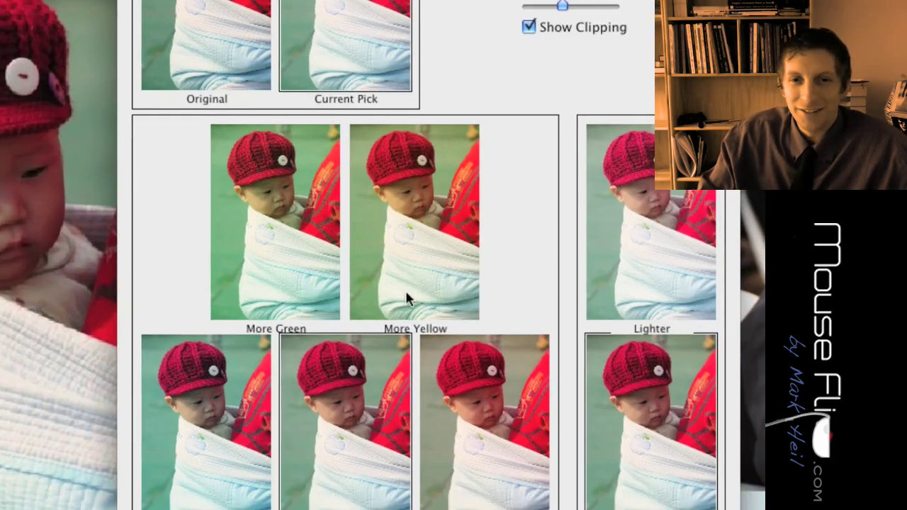
pyautogui.click(406, 294)
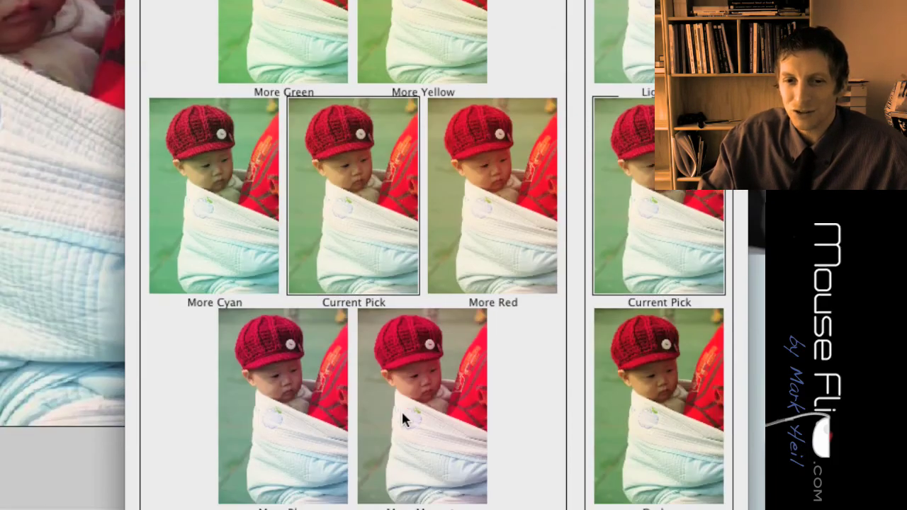
pyautogui.click(357, 429)
pyautogui.click(358, 427)
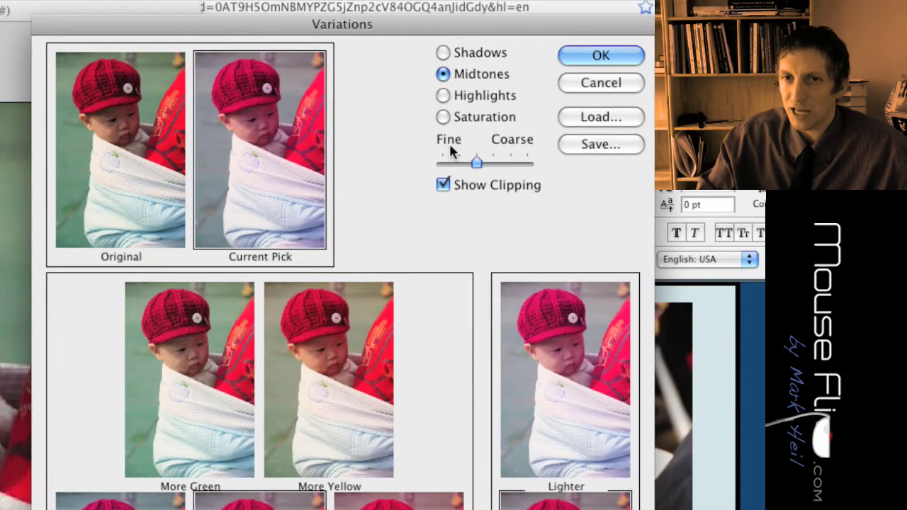
pyautogui.moveTo(480, 216); pyautogui.dragTo(461, 213)
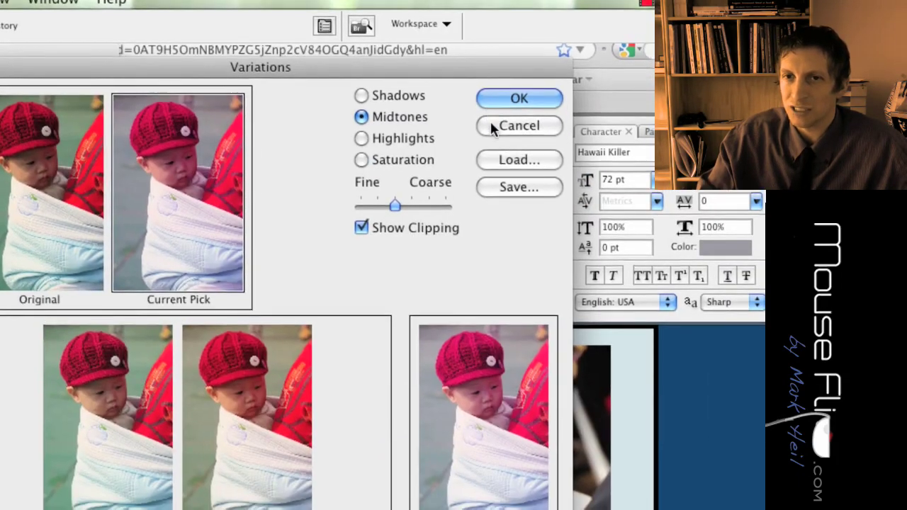
pyautogui.click(494, 129)
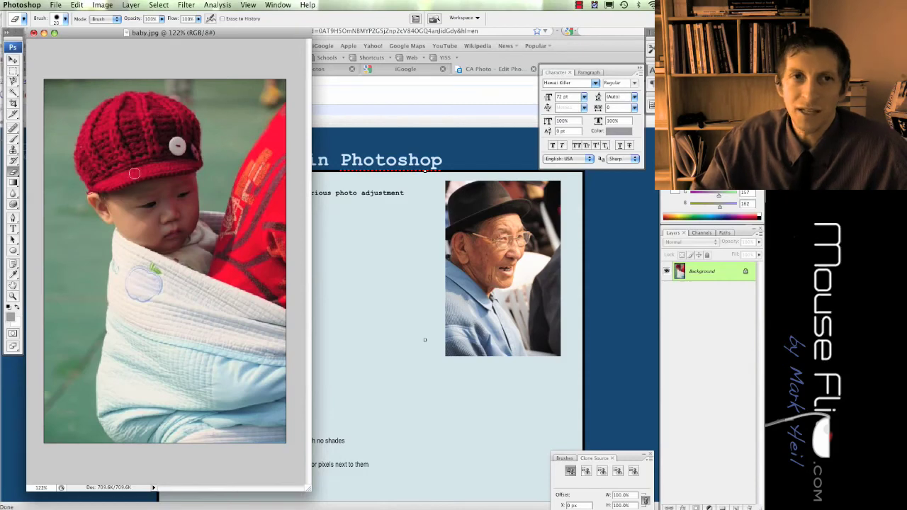
pyautogui.click(108, 6)
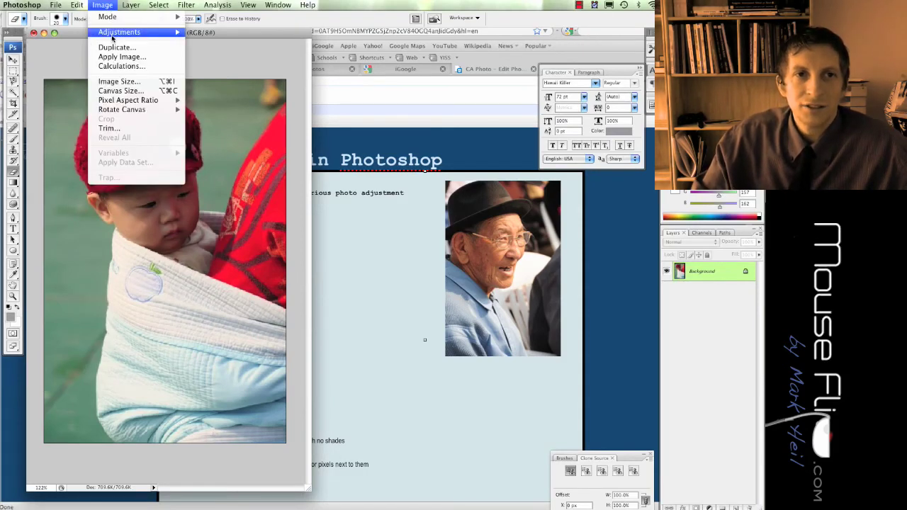
pyautogui.moveTo(112, 35)
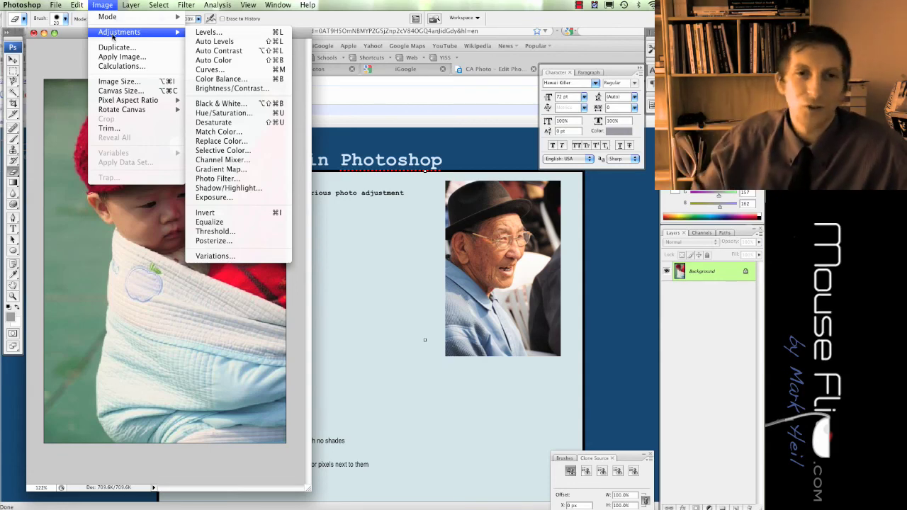
pyautogui.click(82, 35)
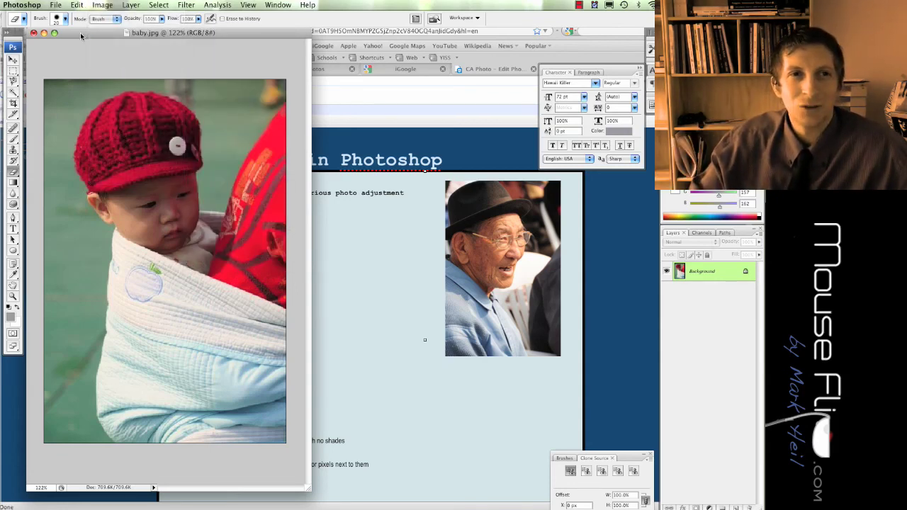